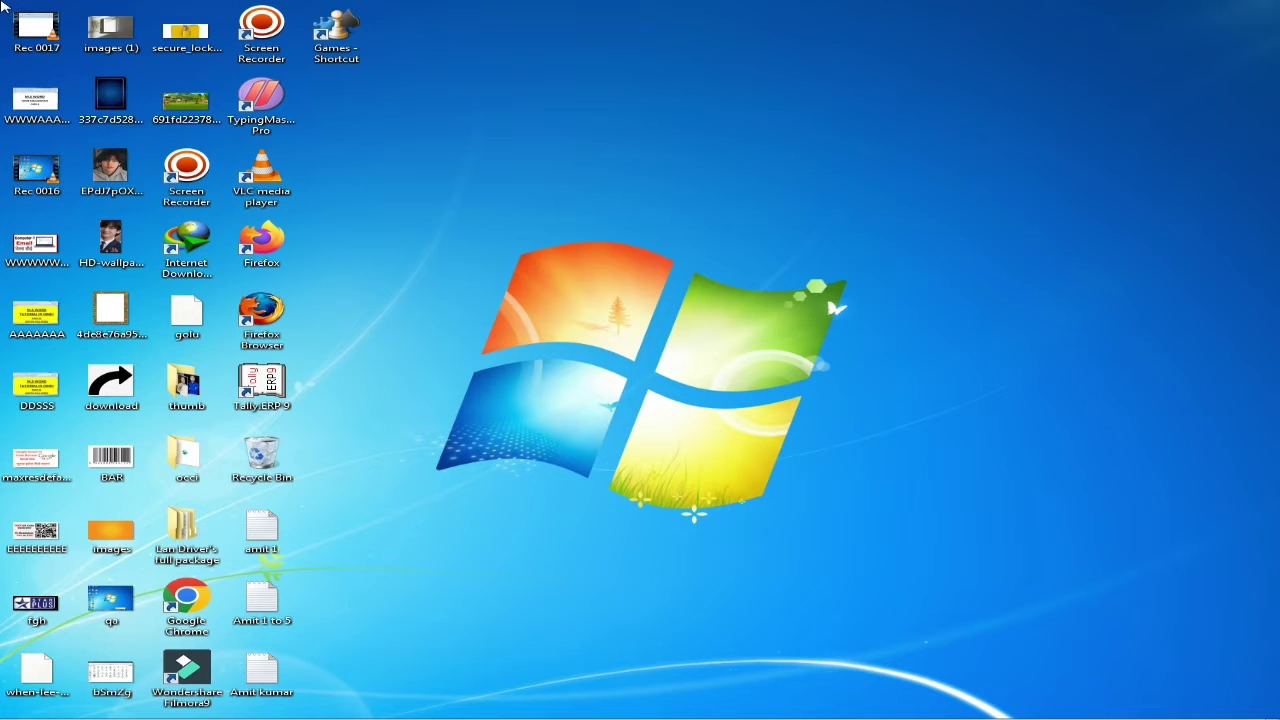
- Create a new folder on the desktop and place it directly below the Games shortcut
{"action": "left_click_drag", "start_coordinate": [3, 5], "coordinate": [1279, 719]}
{"action": "left_click", "coordinate": [835, 425]}
{"action": "right_click", "coordinate": [383, 215]}
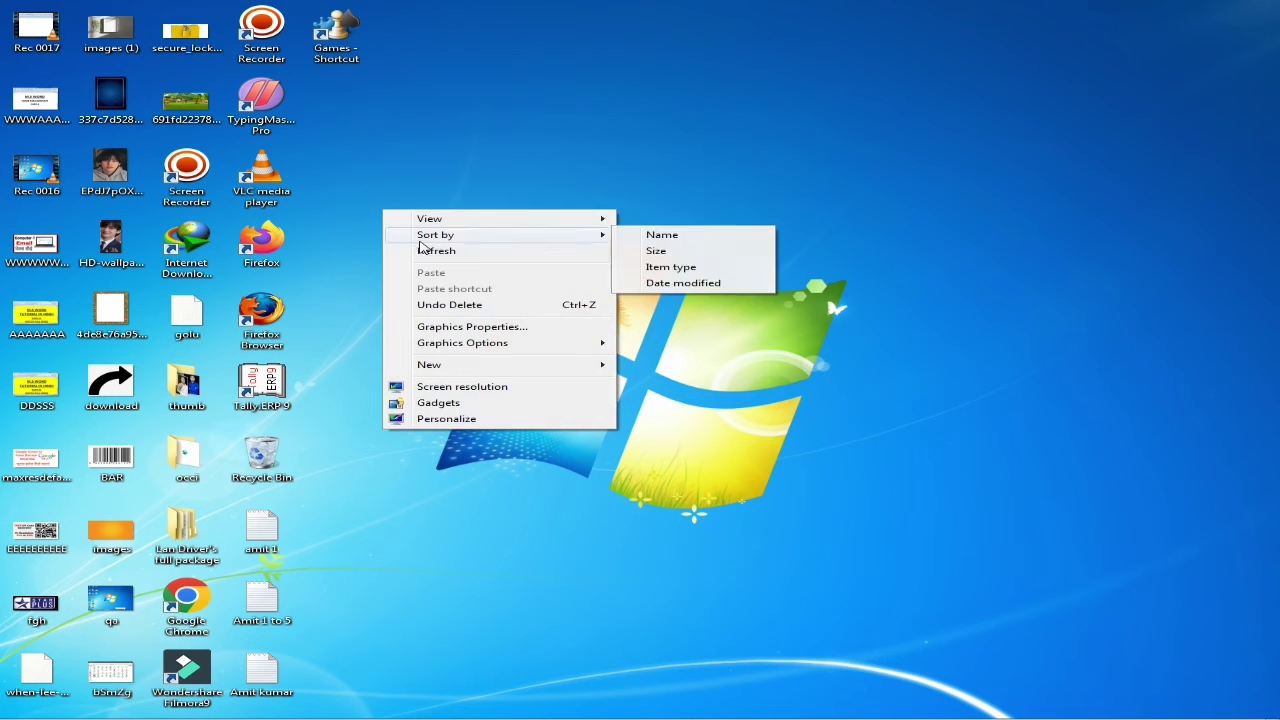
{"action": "mouse_move", "coordinate": [449, 366]}
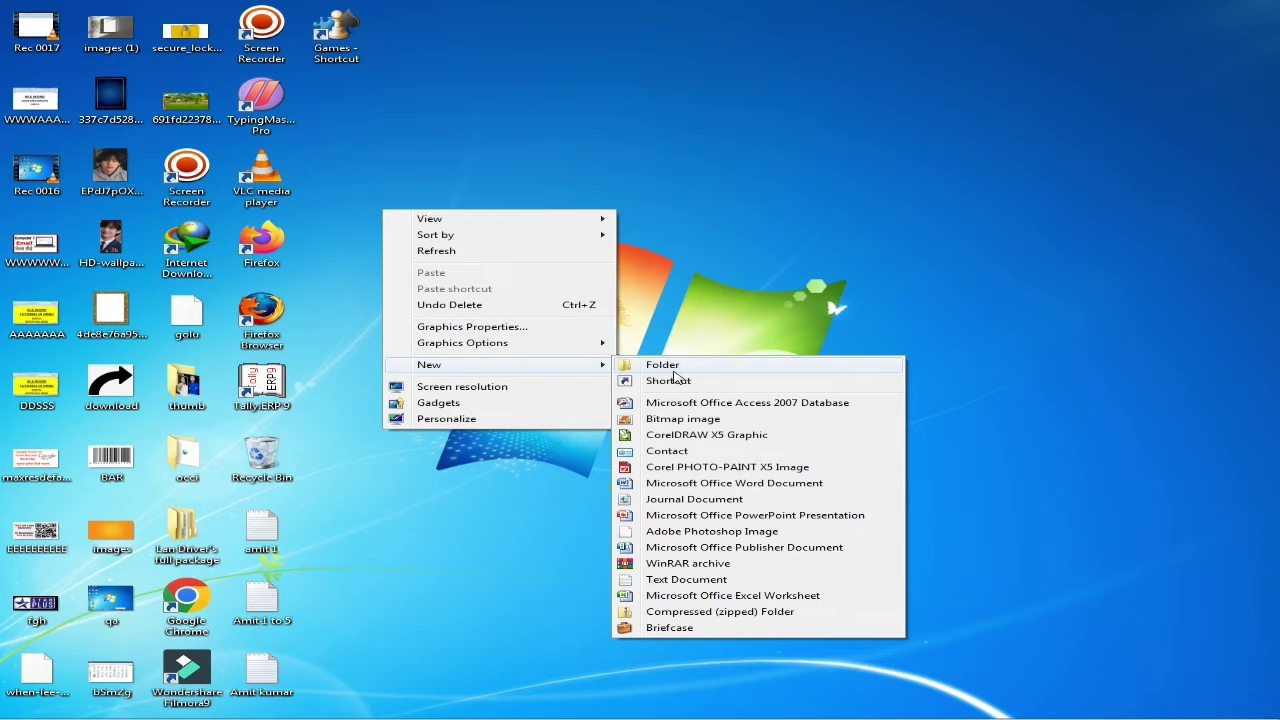
{"action": "left_click", "coordinate": [668, 366]}
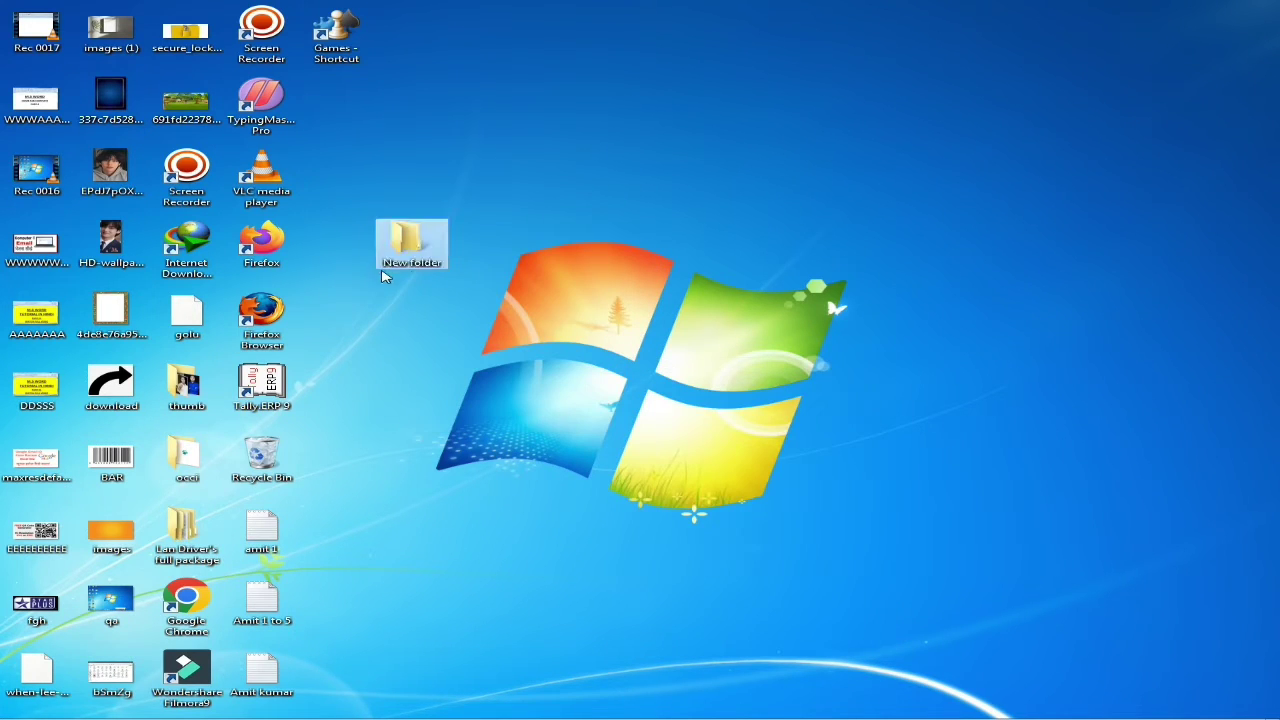
{"action": "left_click_drag", "start_coordinate": [417, 265], "coordinate": [358, 156]}
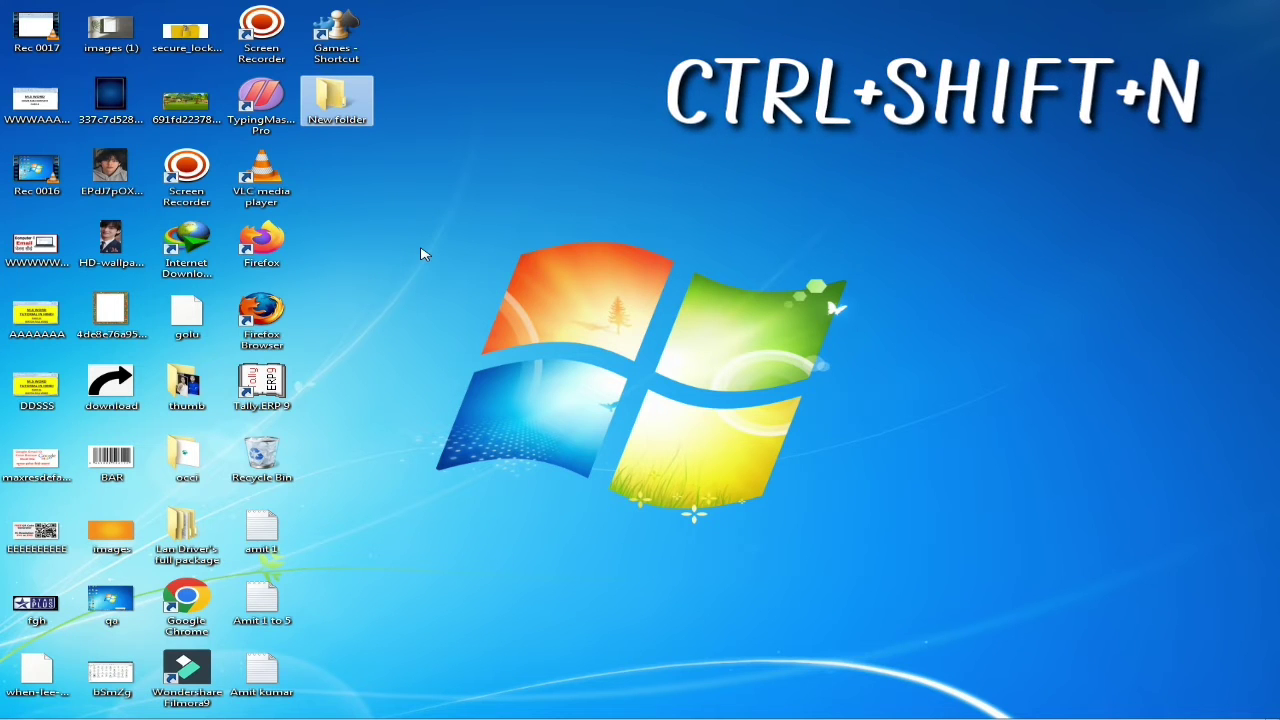
- Create a second new folder on the desktop, keeping its default name
{"action": "key", "text": "ctrl+shift+n"}
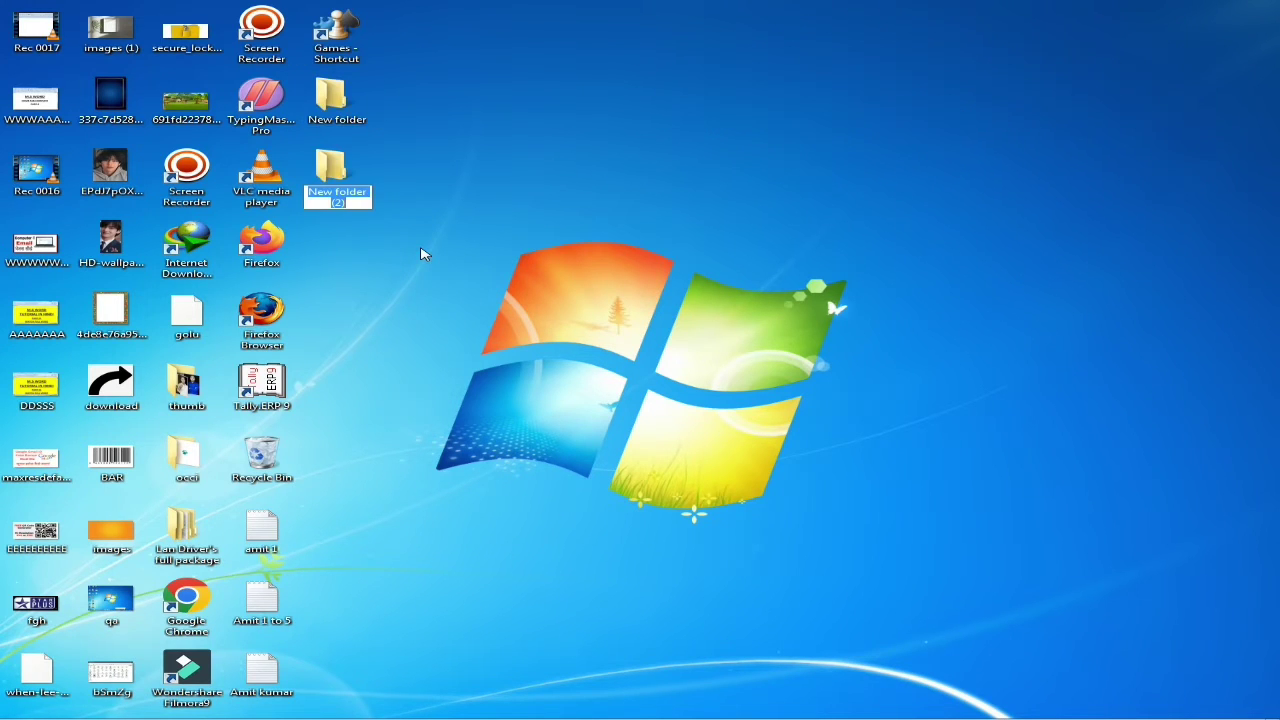
{"action": "key", "text": "Return"}
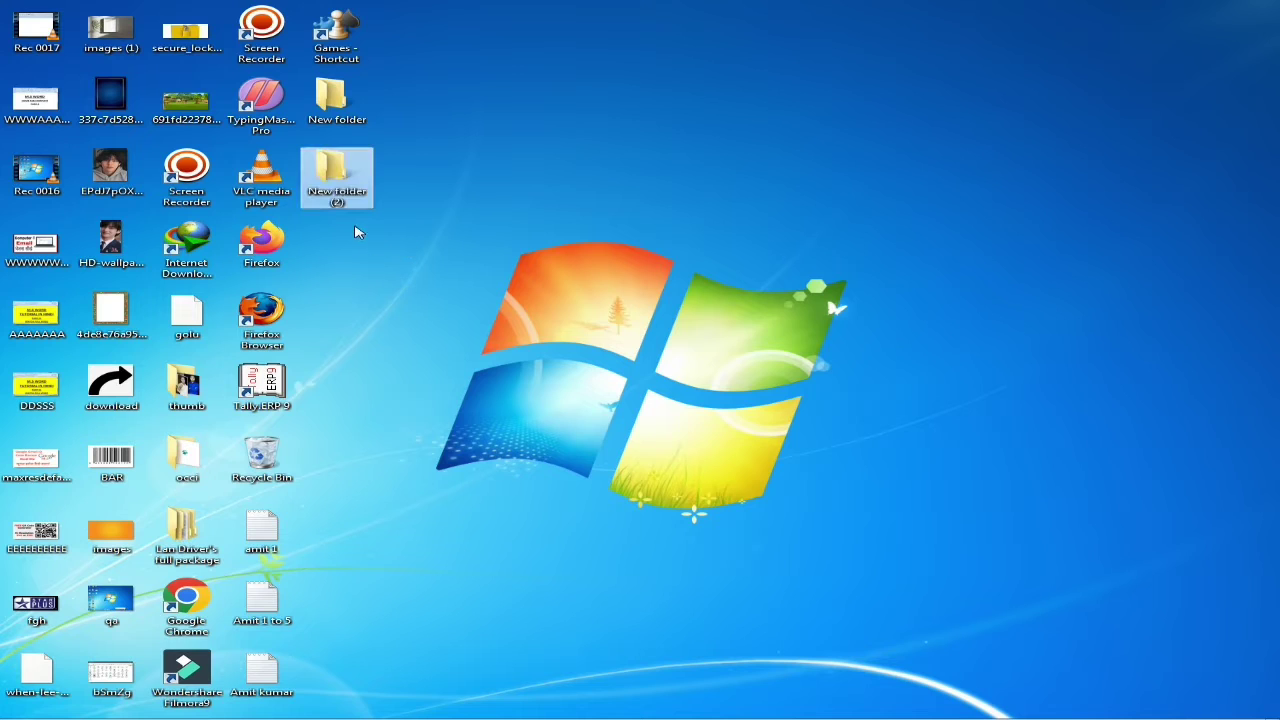
{"action": "left_click", "coordinate": [415, 145]}
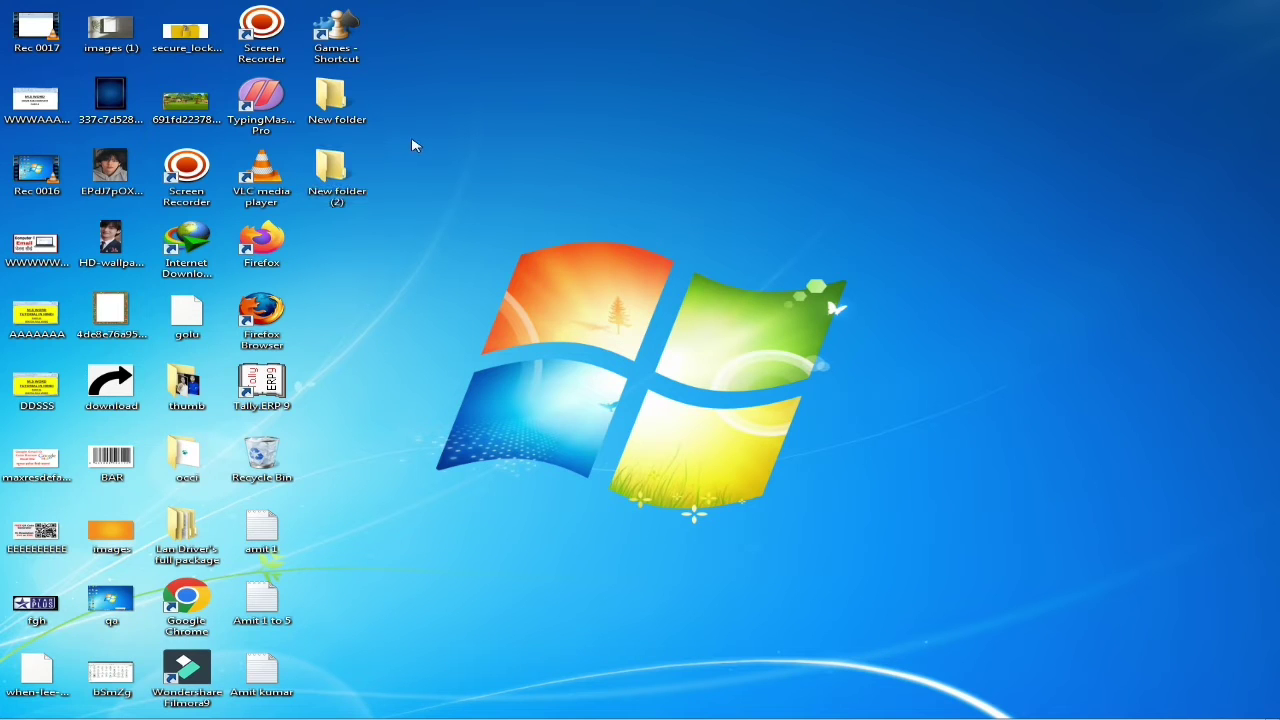
- Customize the first new folder's properties to use the red power symbol from SHELL32.dll as its icon
{"action": "right_click", "coordinate": [337, 98]}
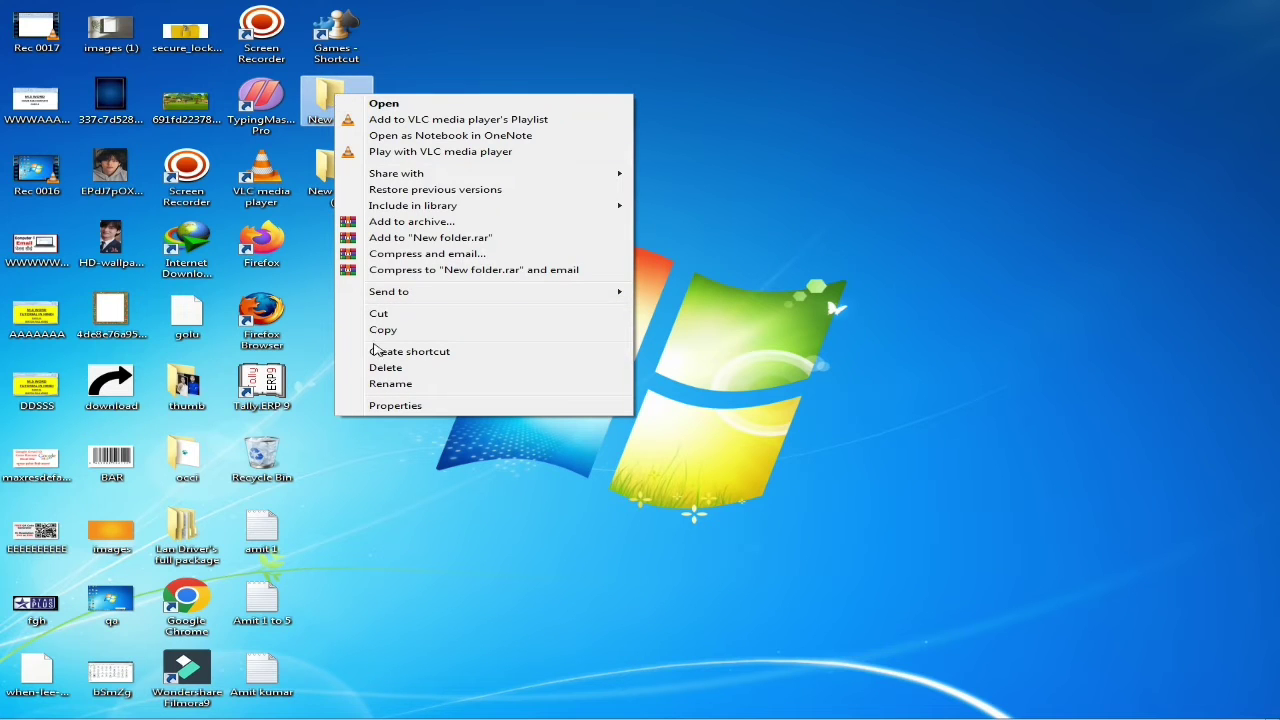
{"action": "left_click", "coordinate": [413, 408]}
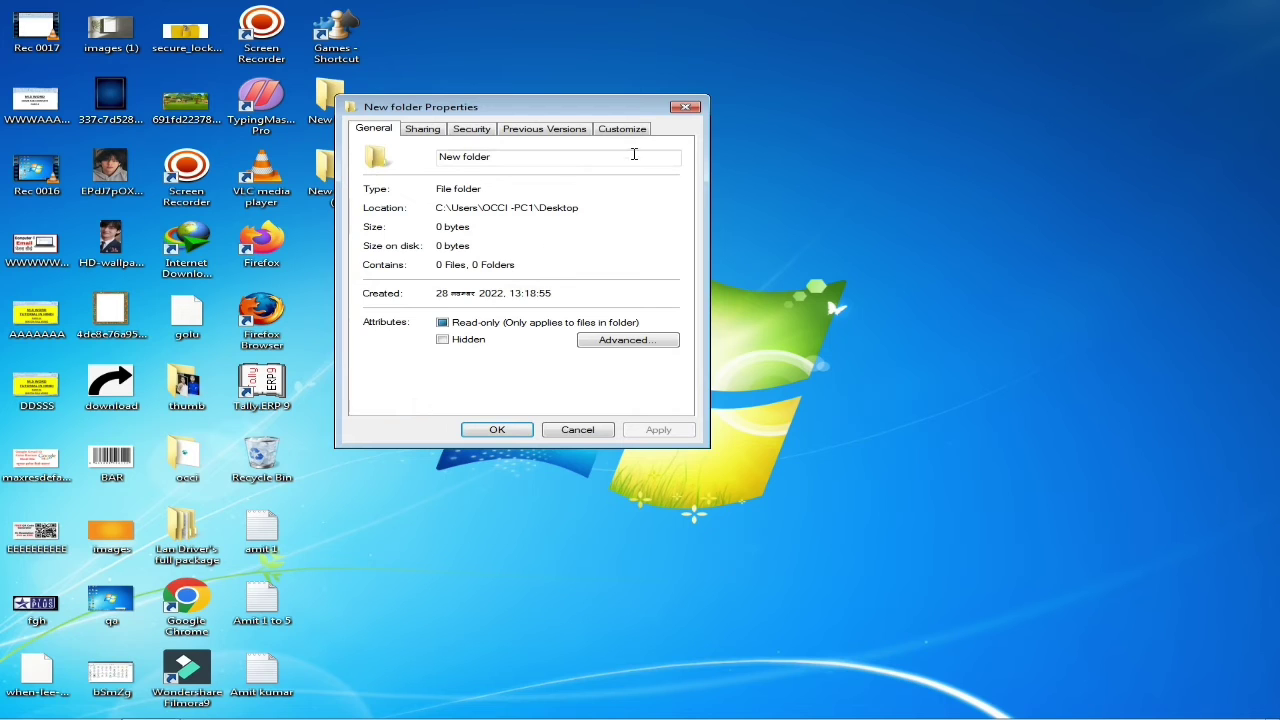
{"action": "left_click_drag", "start_coordinate": [607, 107], "coordinate": [792, 192]}
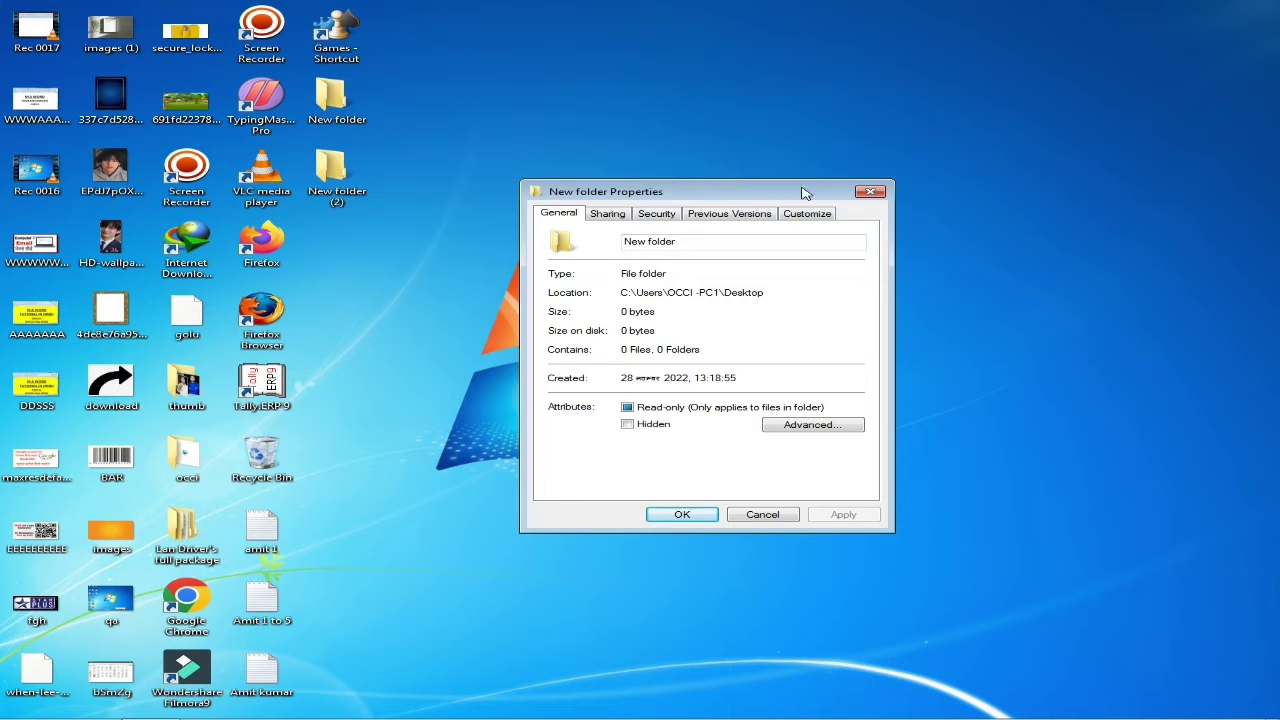
{"action": "left_click_drag", "start_coordinate": [801, 189], "coordinate": [740, 188]}
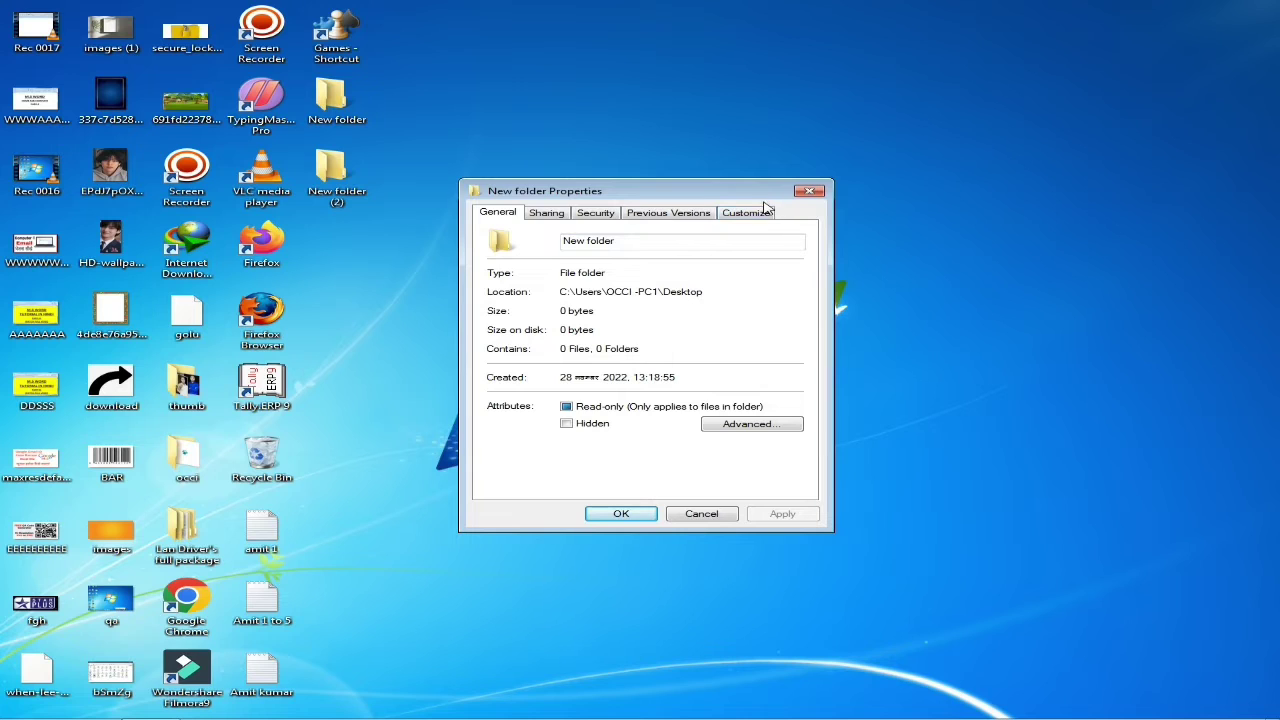
{"action": "left_click_drag", "start_coordinate": [760, 197], "coordinate": [790, 206]}
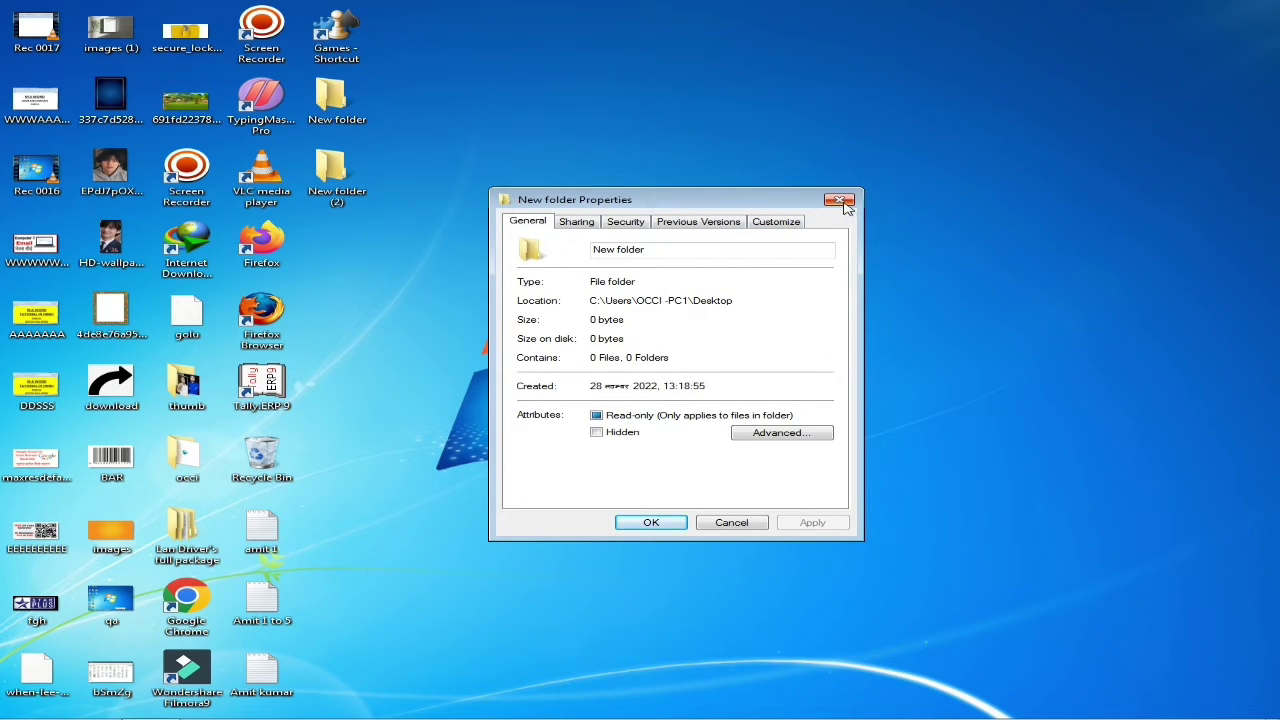
{"action": "left_click", "coordinate": [771, 225]}
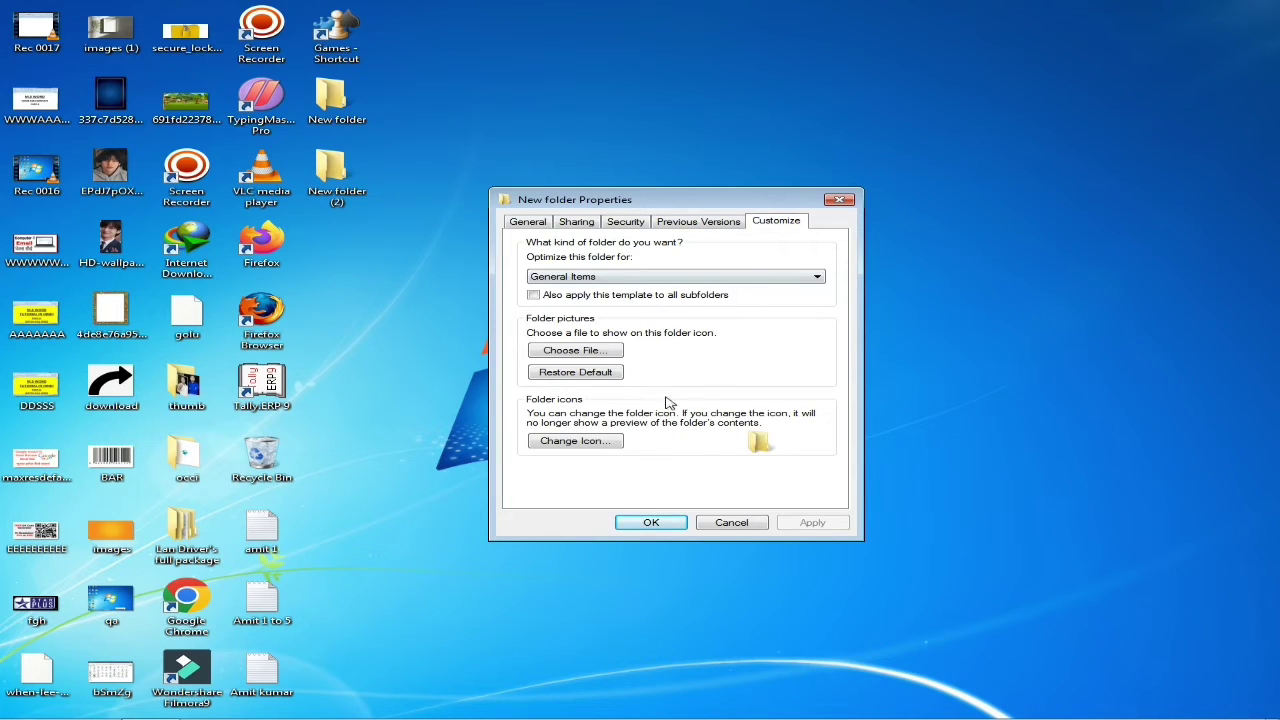
{"action": "left_click", "coordinate": [577, 446]}
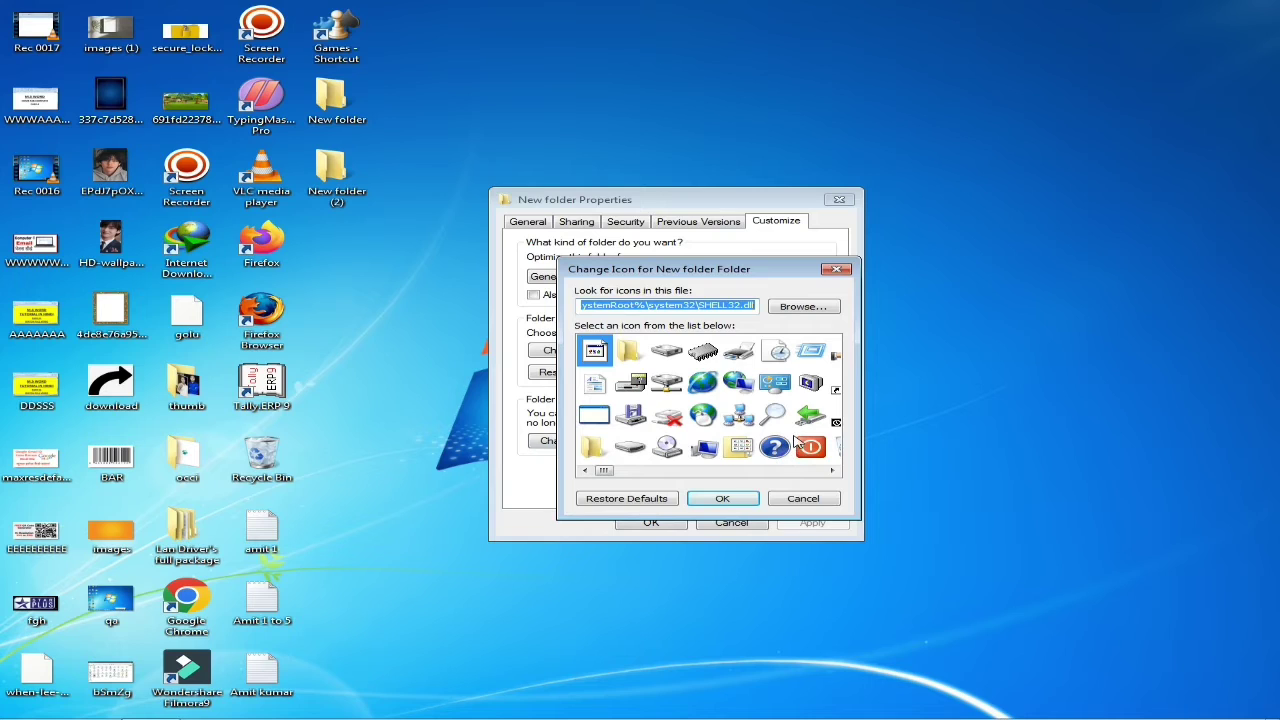
{"action": "left_click", "coordinate": [800, 444]}
{"action": "left_click", "coordinate": [795, 384]}
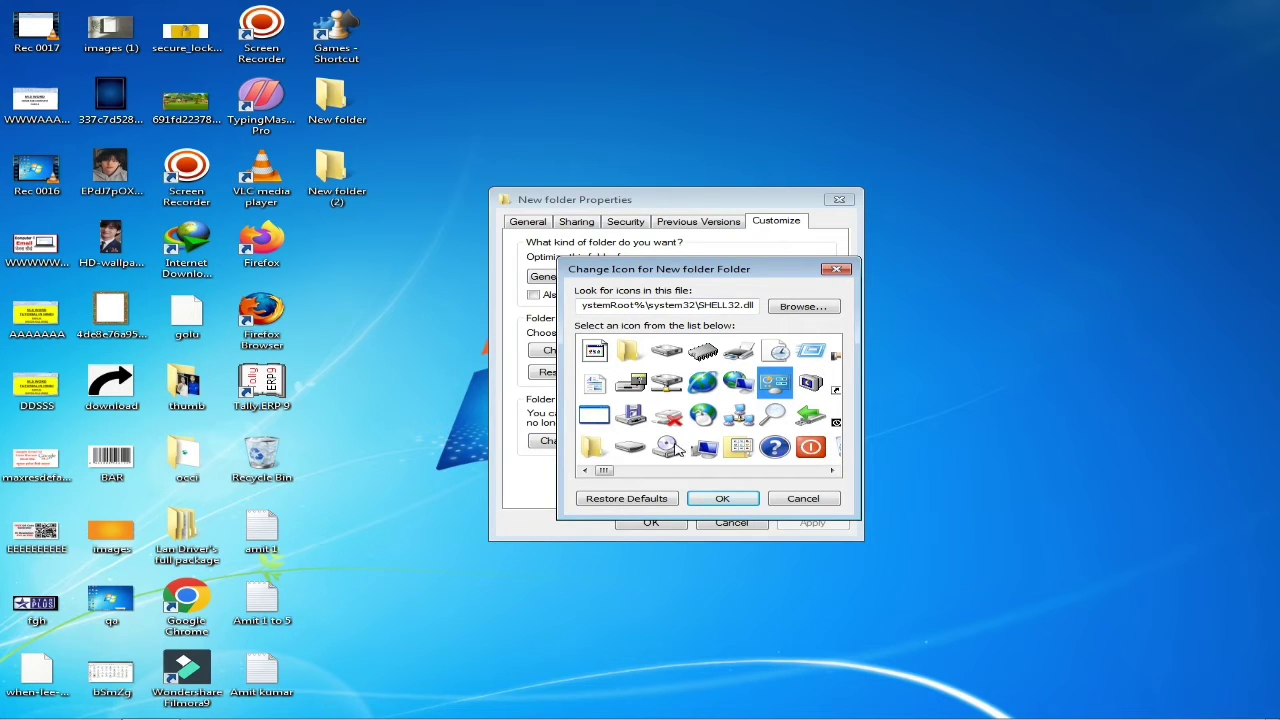
{"action": "left_click", "coordinate": [810, 449]}
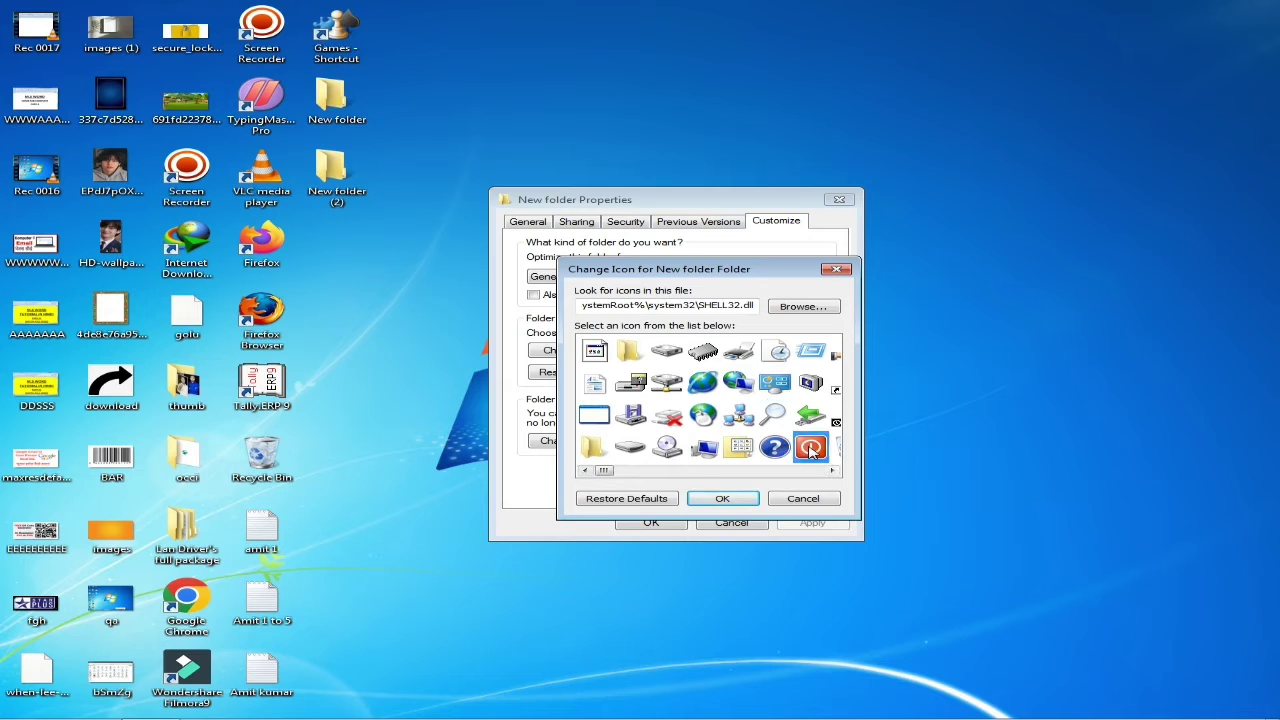
{"action": "left_click", "coordinate": [737, 499]}
{"action": "left_click", "coordinate": [668, 524]}
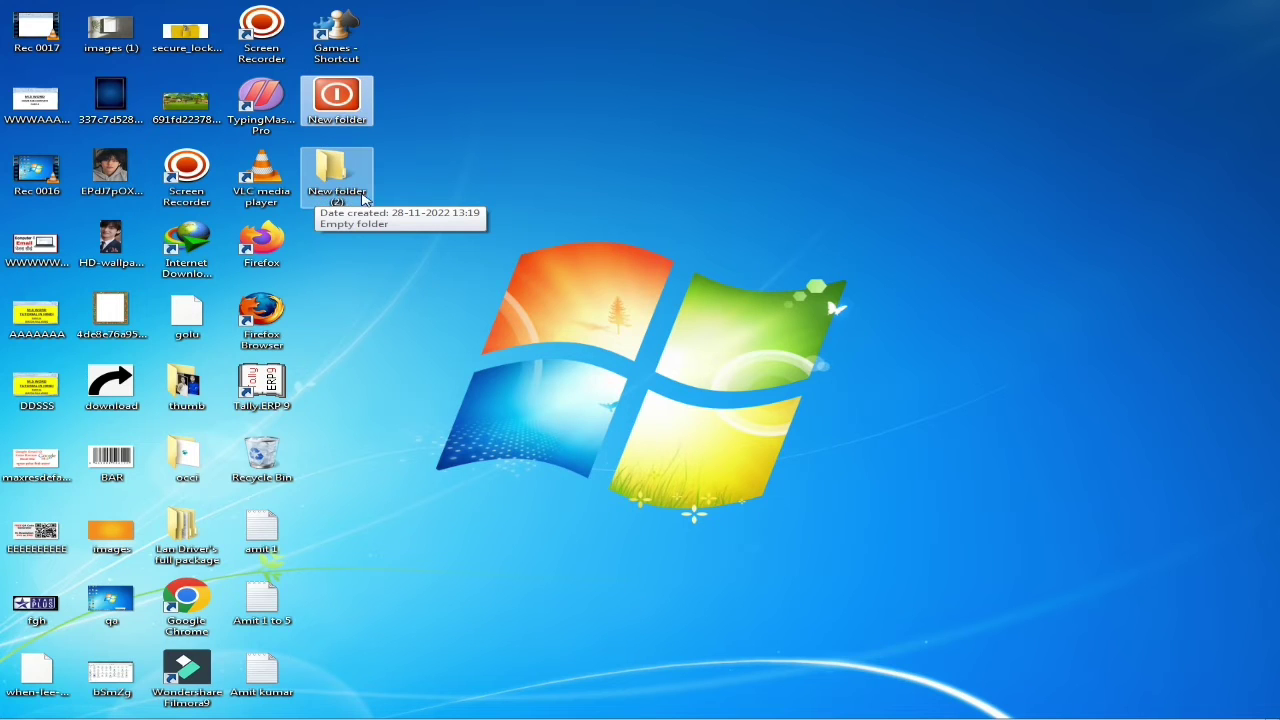
- Rename New folder (2) as OCCI and agree to merge it with the existing folder of that name
{"action": "right_click", "coordinate": [326, 195]}
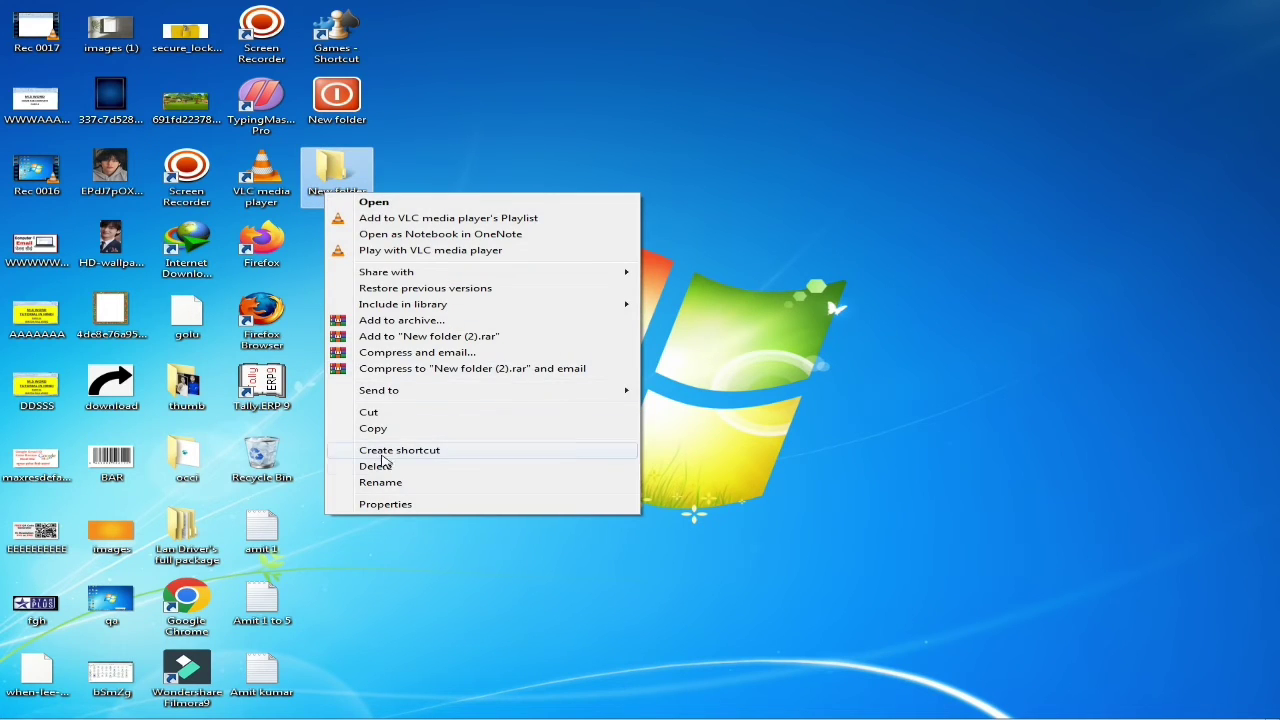
{"action": "left_click", "coordinate": [391, 485]}
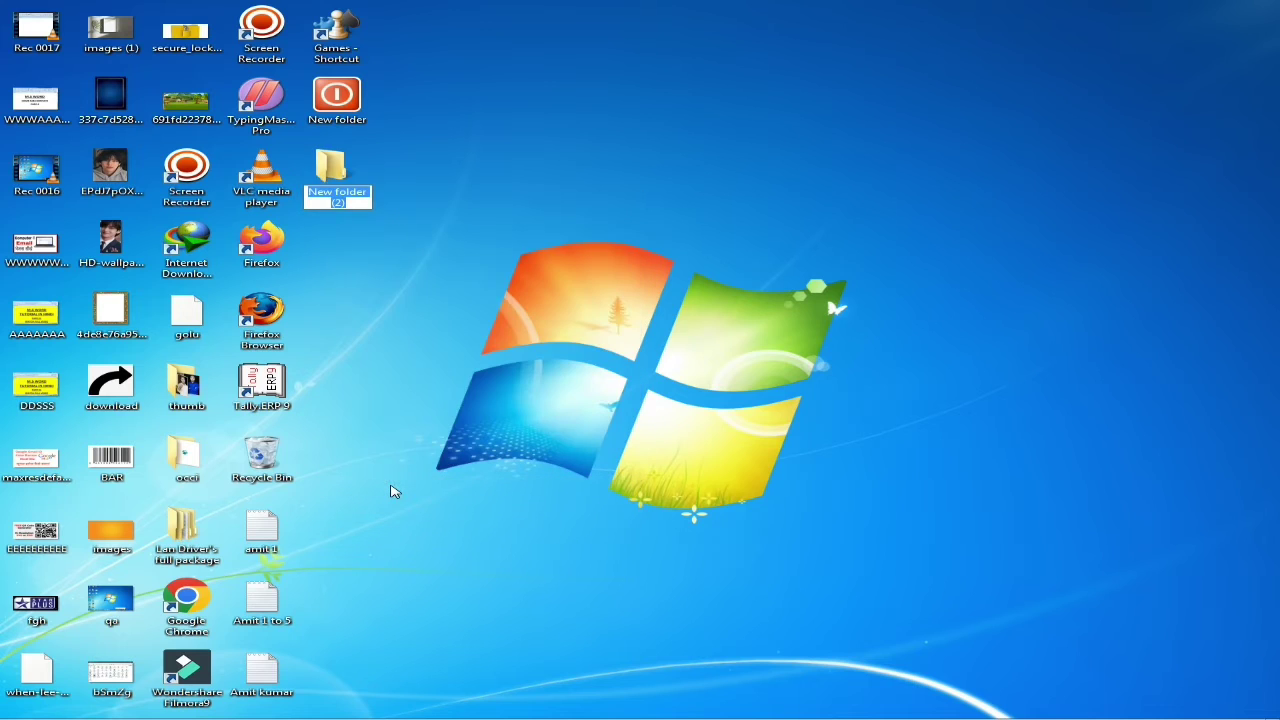
{"action": "type", "text": "occi"}
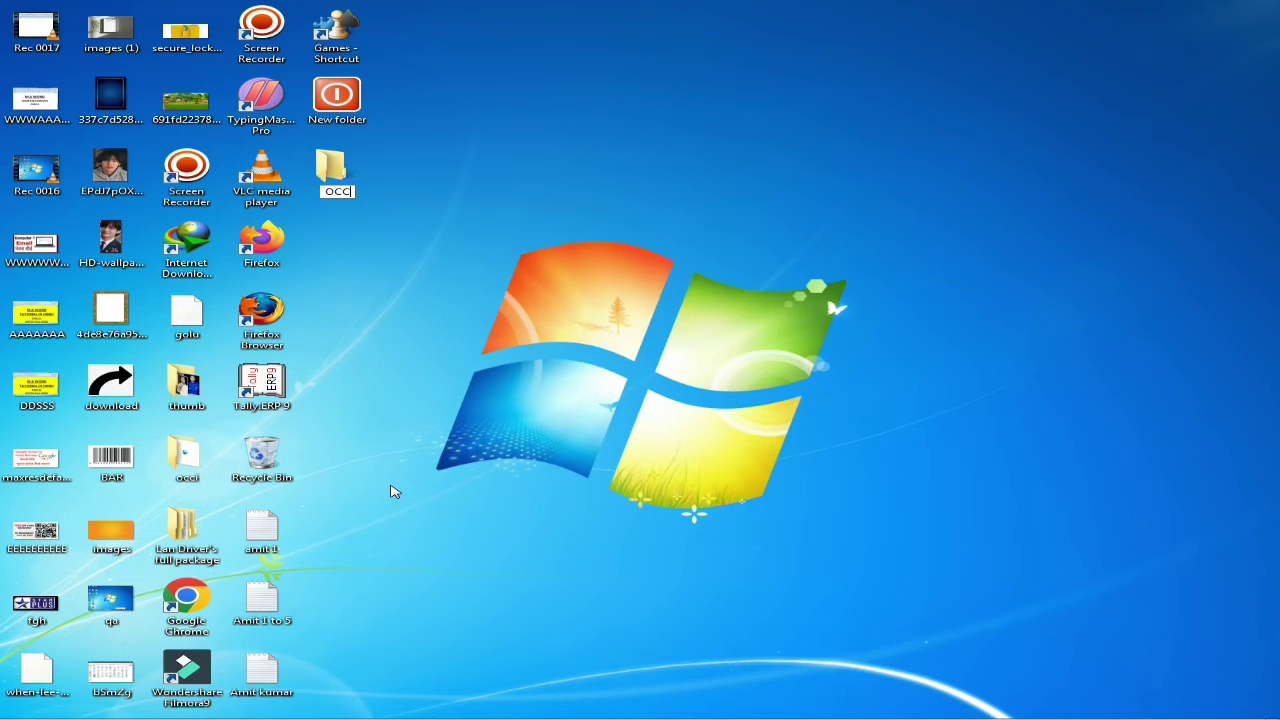
{"action": "key", "text": "Return"}
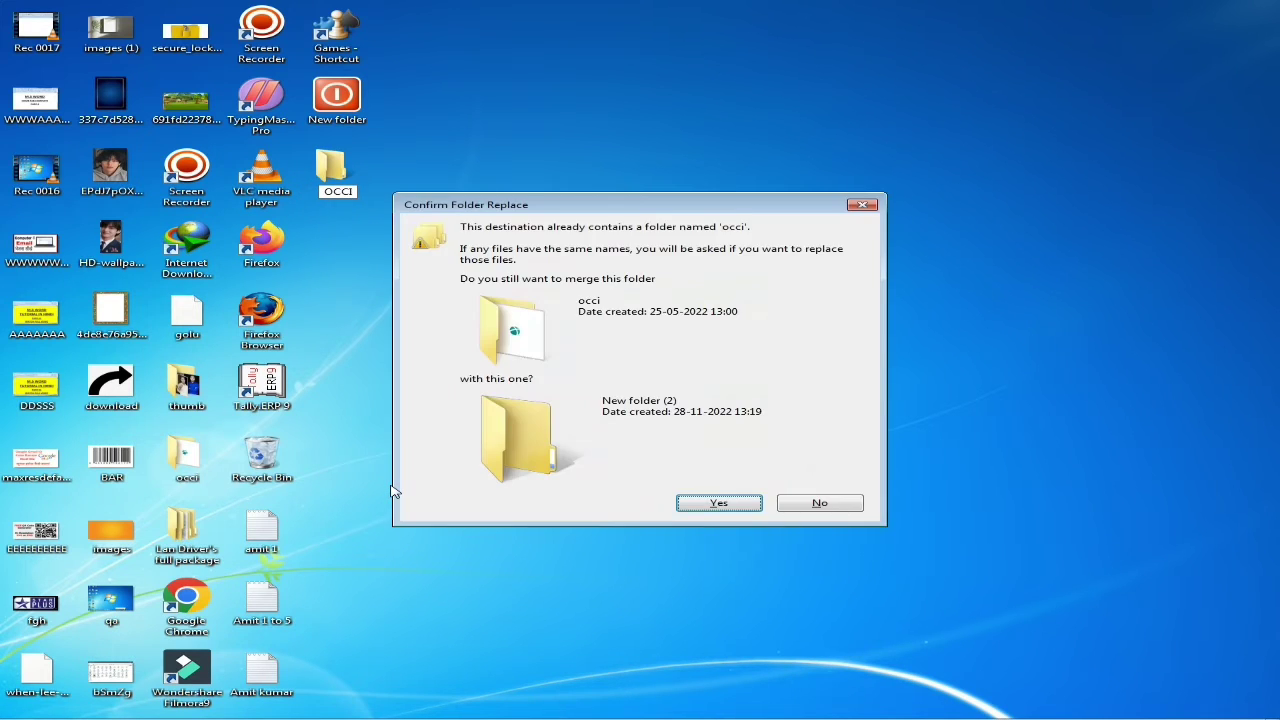
{"action": "left_click", "coordinate": [708, 505]}
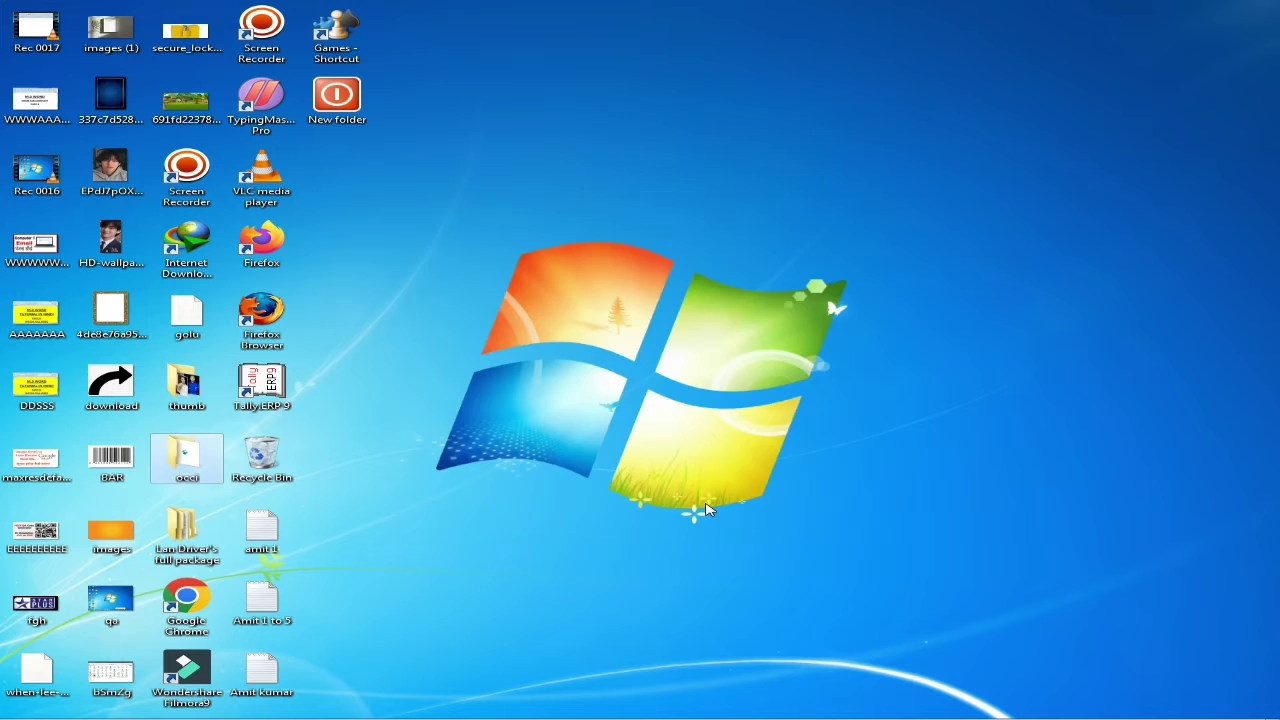
- Rename the desktop folder with the red power icon as POP
{"action": "right_click", "coordinate": [338, 120]}
{"action": "left_click", "coordinate": [404, 396]}
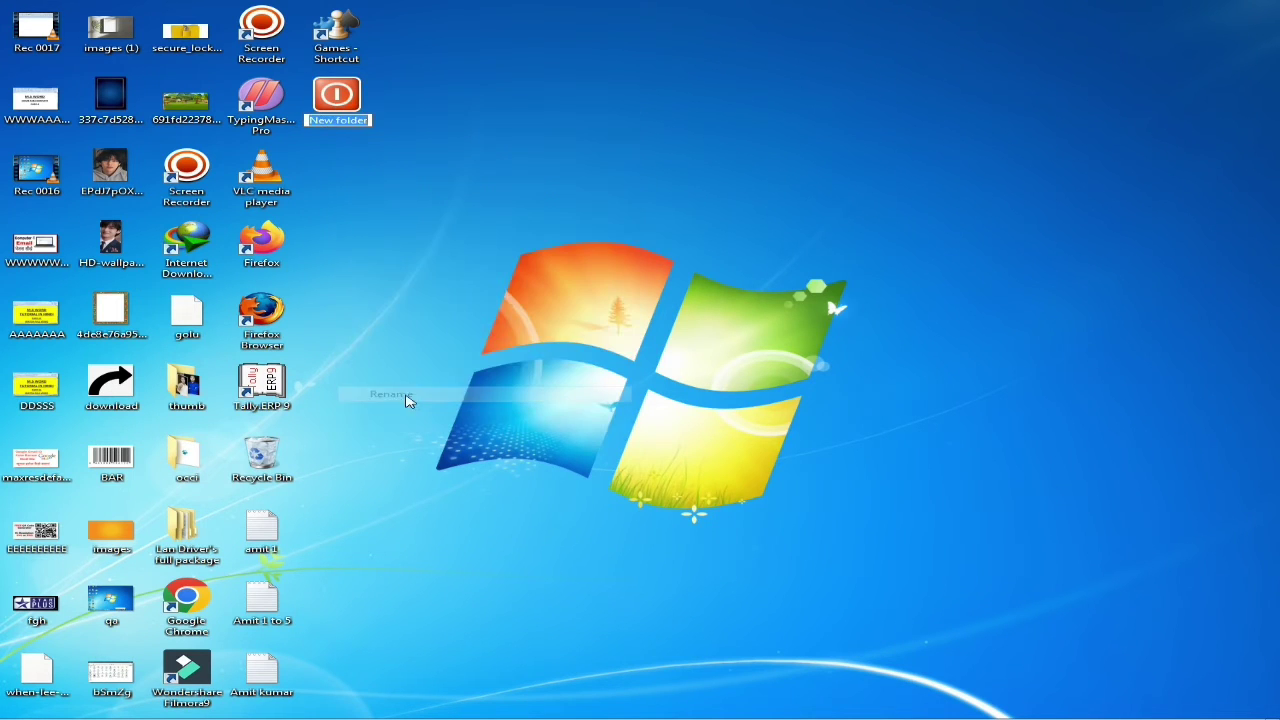
{"action": "type", "text": "PO"}
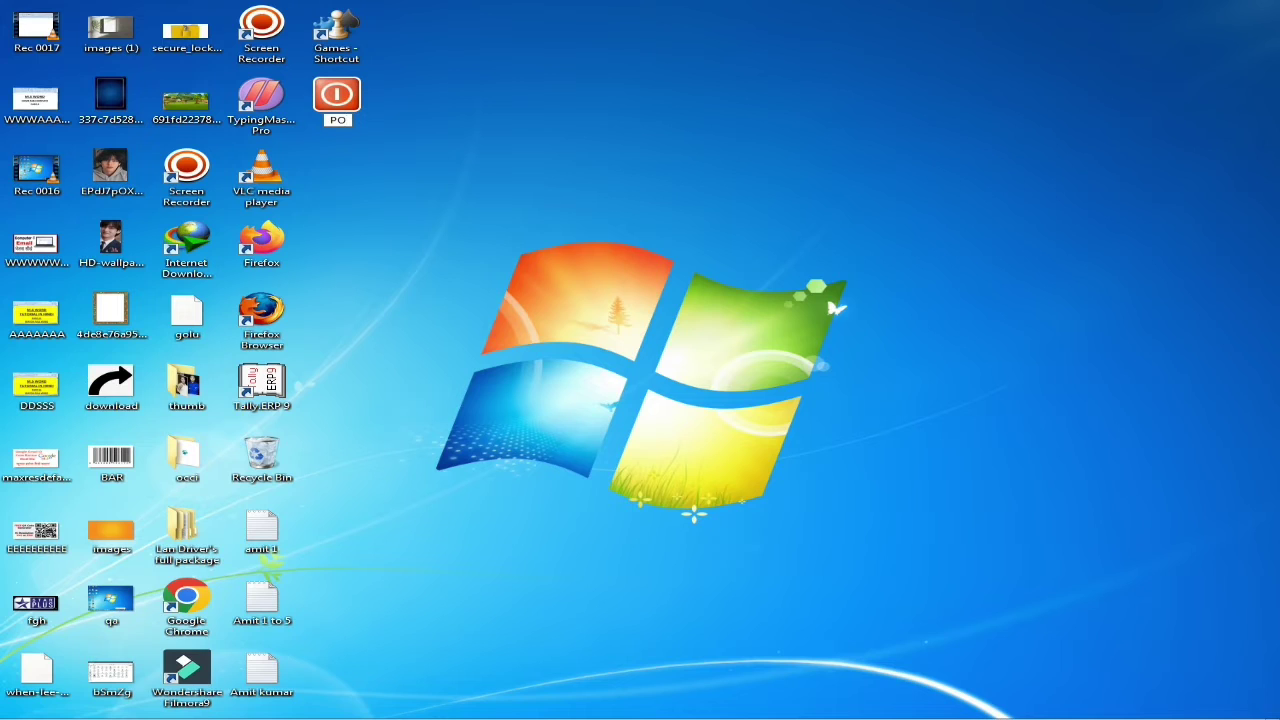
{"action": "type", "text": "P"}
{"action": "key", "text": "Return"}
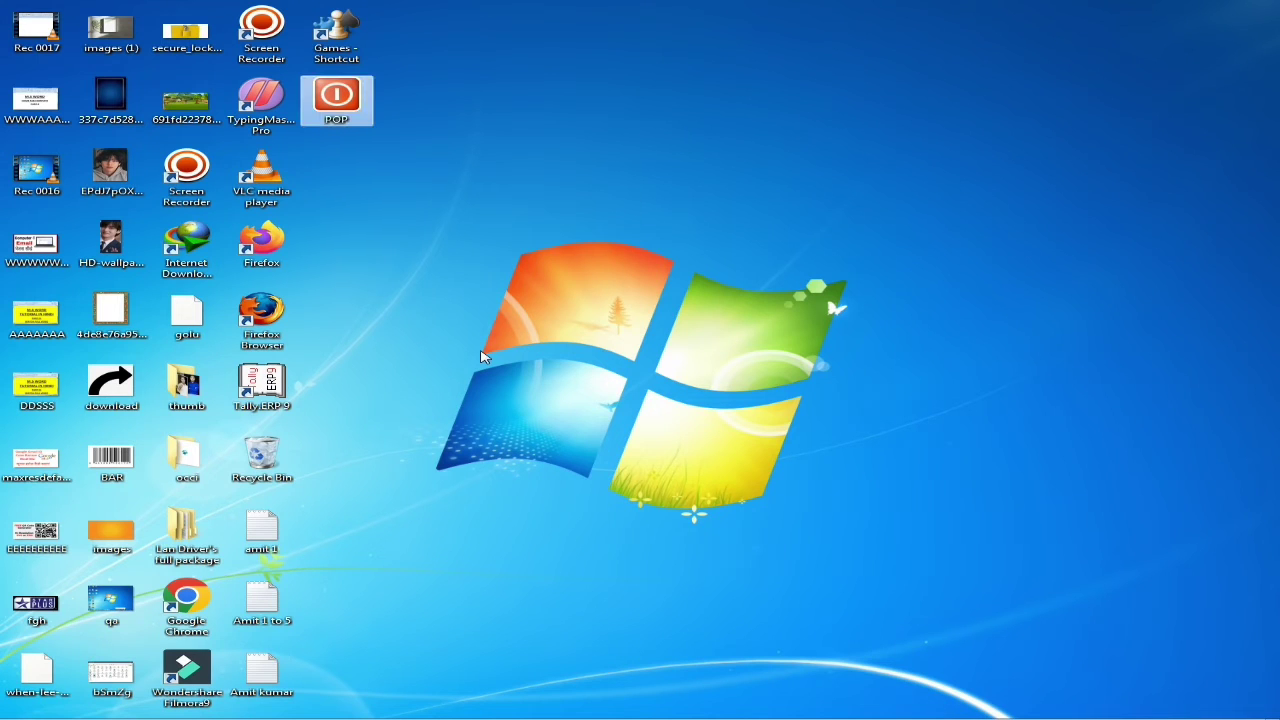
- Open the icon selection for the POP folder from its customization properties
{"action": "right_click", "coordinate": [334, 96]}
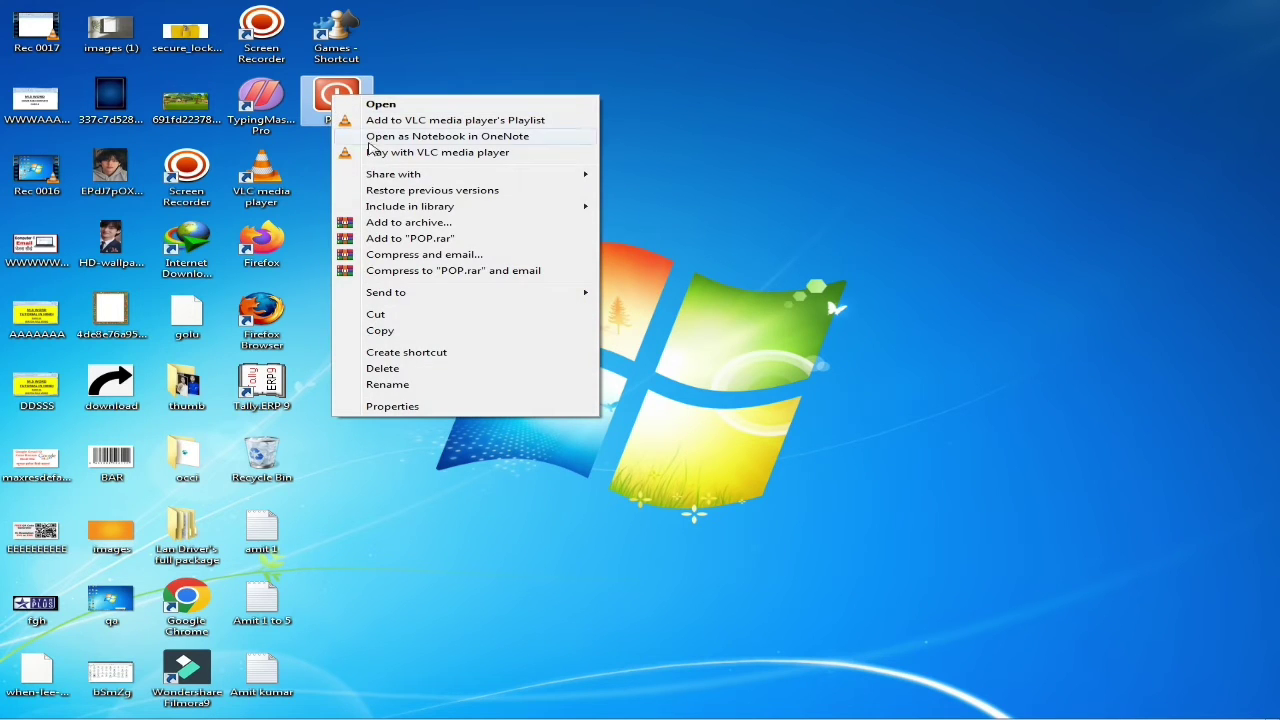
{"action": "left_click", "coordinate": [392, 406]}
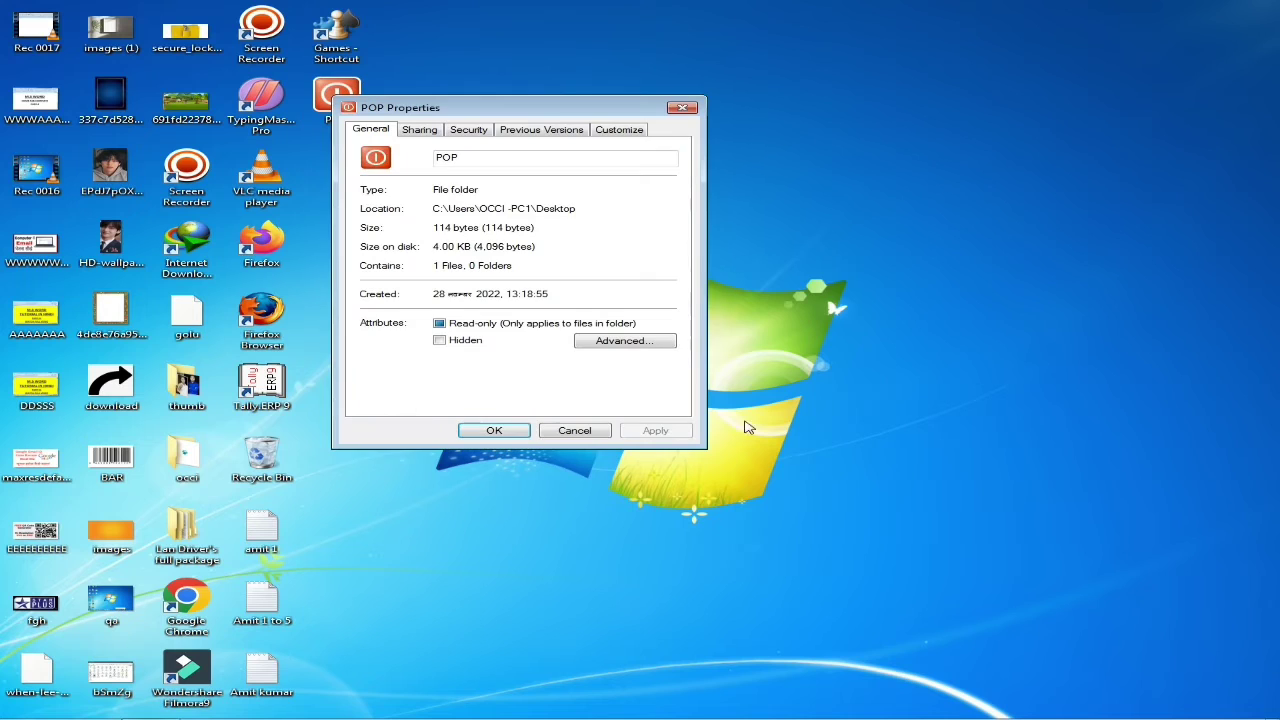
{"action": "left_click", "coordinate": [619, 134]}
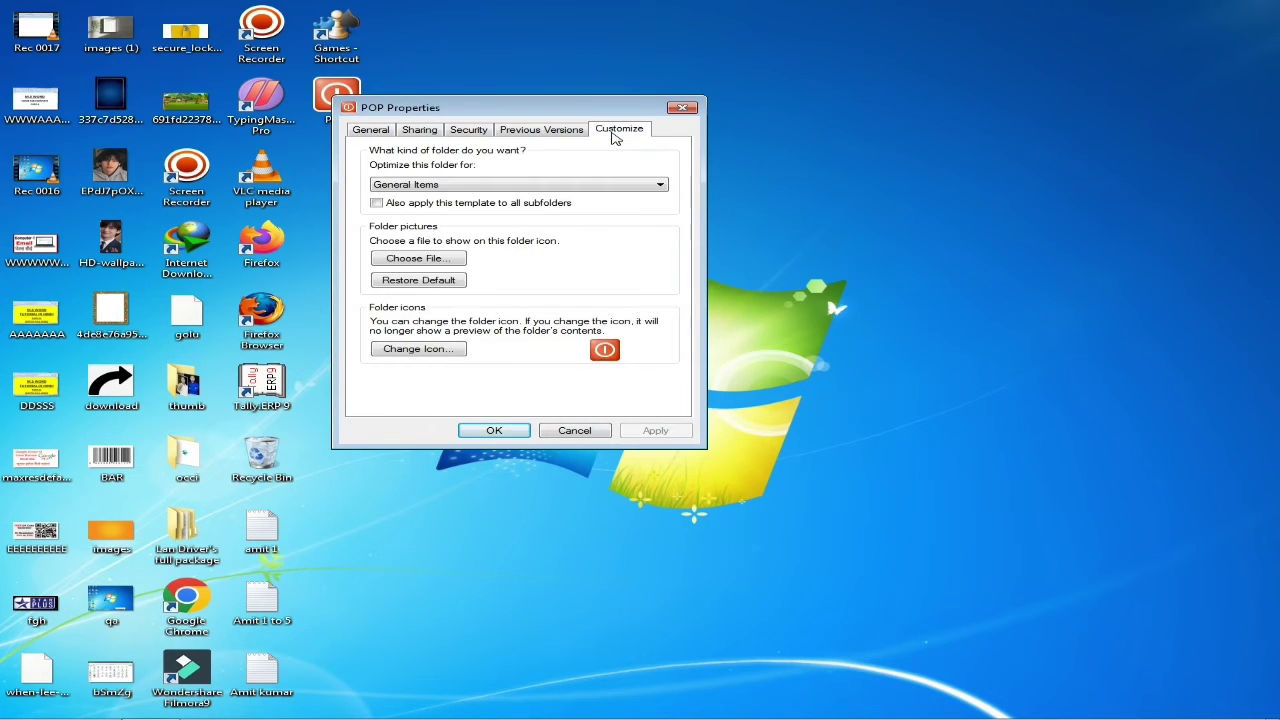
{"action": "left_click", "coordinate": [424, 354]}
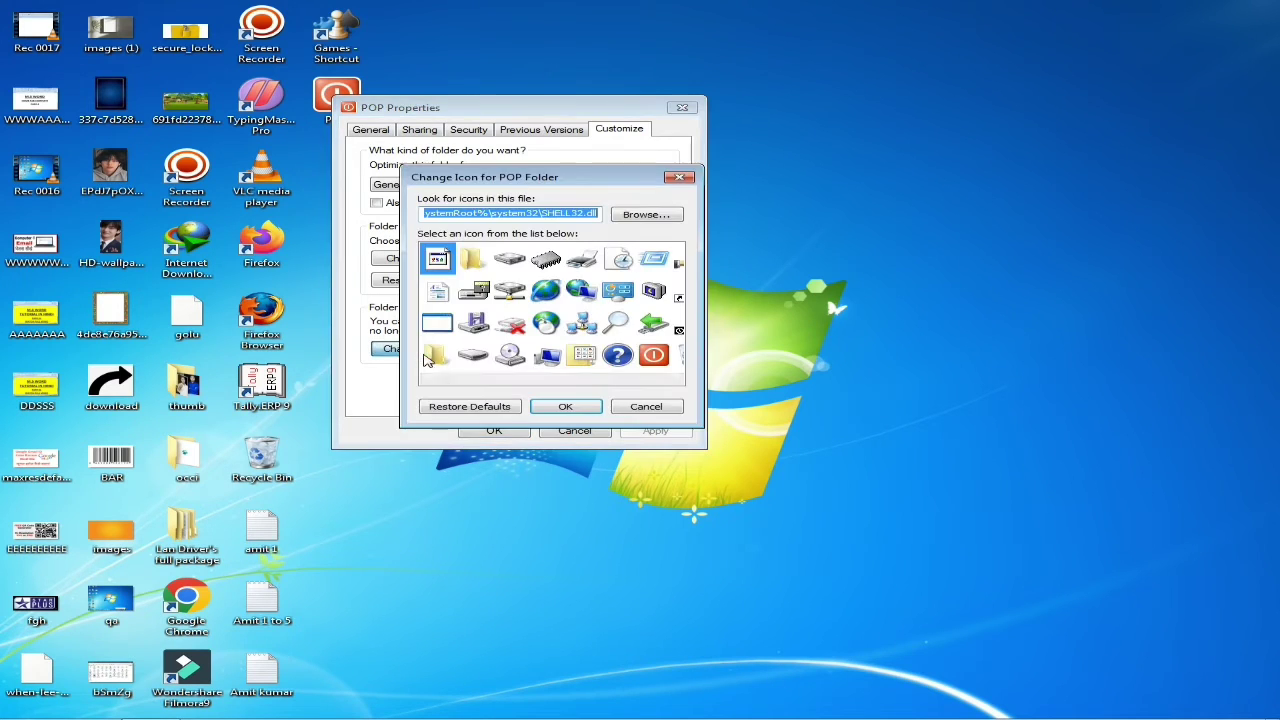
- Choose a blank, invisible icon from the SHELL32.dll list for the POP folder and accept the selection
{"action": "left_click", "coordinate": [675, 379]}
{"action": "left_click", "coordinate": [675, 379]}
{"action": "left_click", "coordinate": [675, 379]}
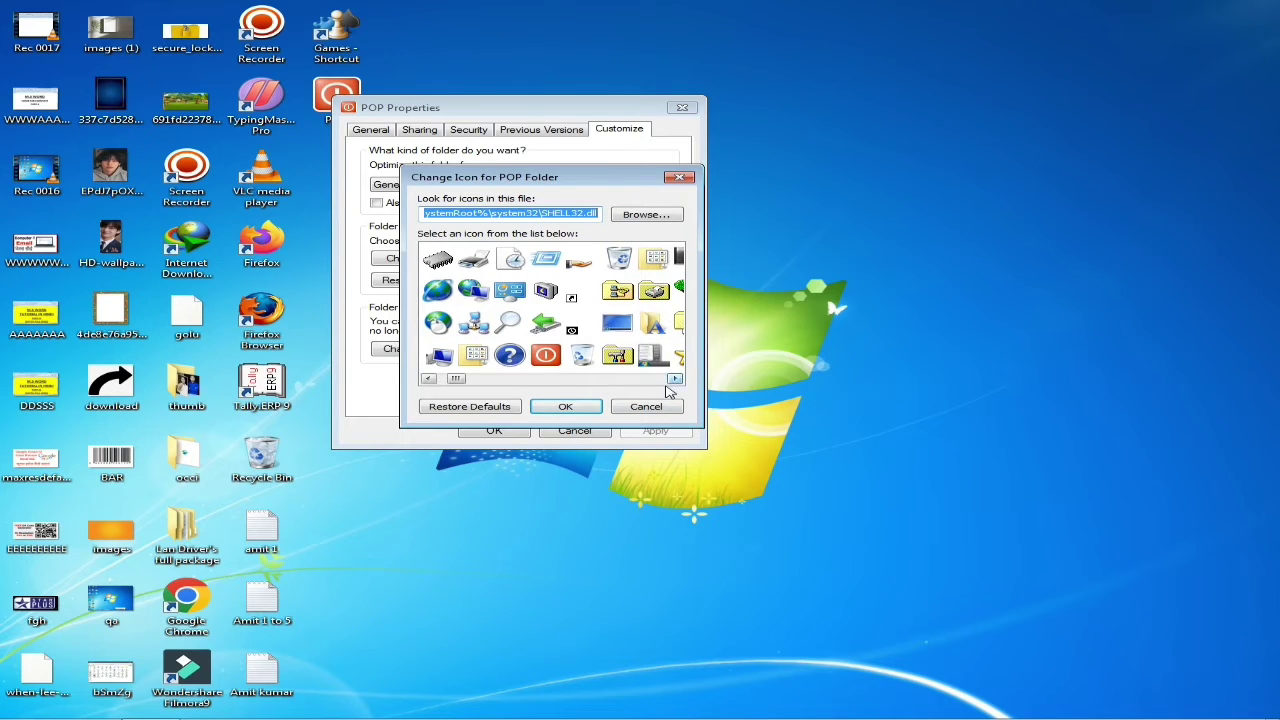
{"action": "left_click", "coordinate": [675, 379]}
{"action": "left_click", "coordinate": [675, 379]}
{"action": "left_click", "coordinate": [675, 379]}
{"action": "left_click", "coordinate": [675, 379]}
{"action": "left_click", "coordinate": [675, 379]}
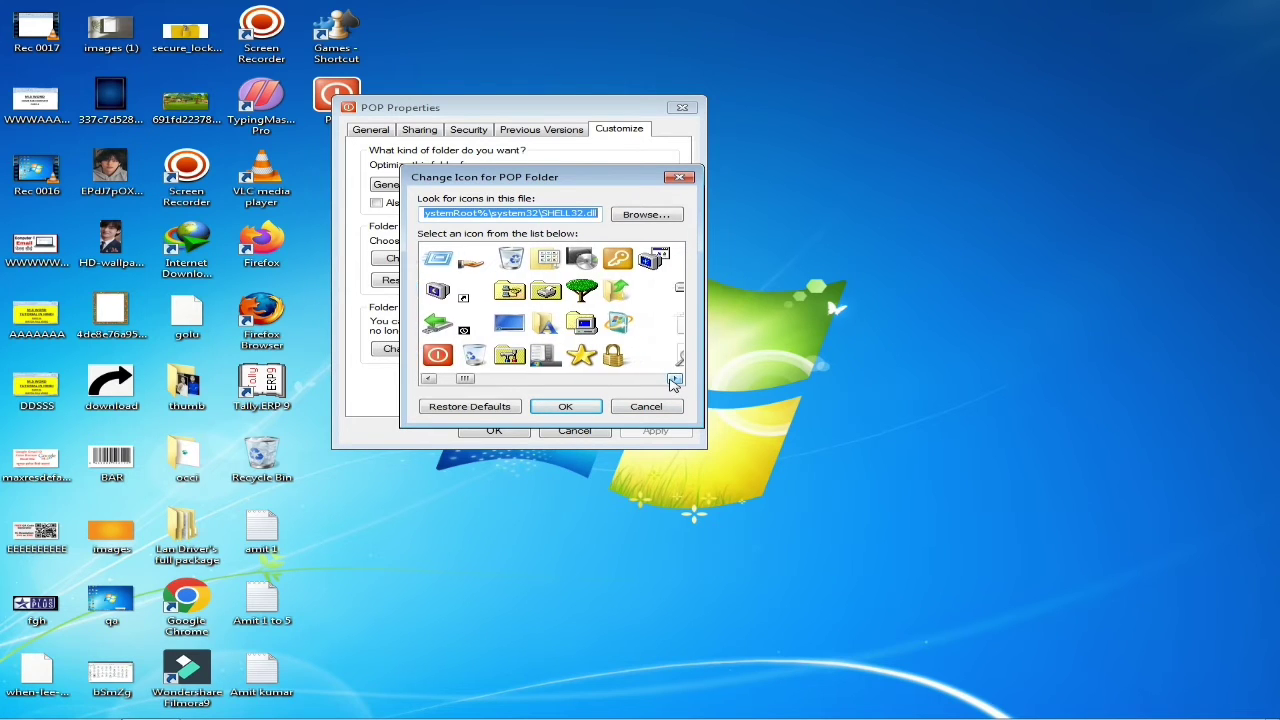
{"action": "left_click", "coordinate": [675, 379]}
{"action": "left_click", "coordinate": [675, 379]}
{"action": "left_click", "coordinate": [582, 354]}
{"action": "left_click", "coordinate": [575, 333]}
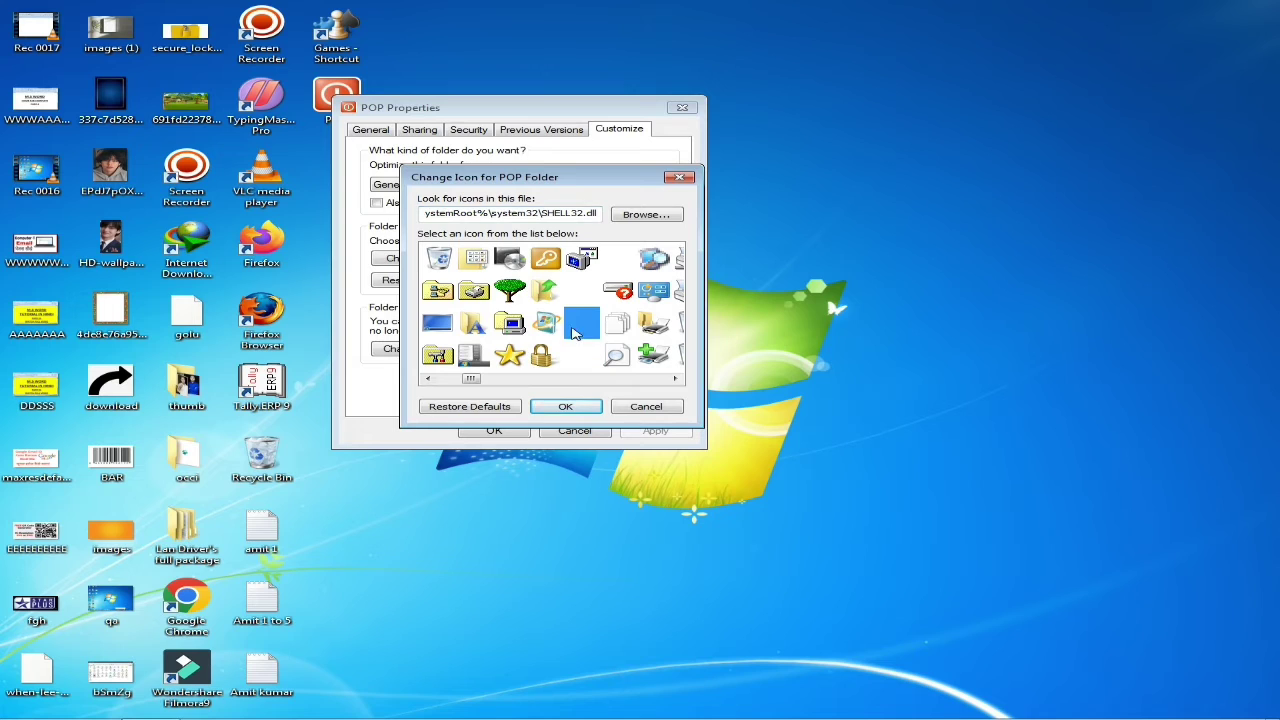
{"action": "left_click", "coordinate": [576, 294]}
{"action": "left_click", "coordinate": [575, 322]}
{"action": "left_click", "coordinate": [580, 350]}
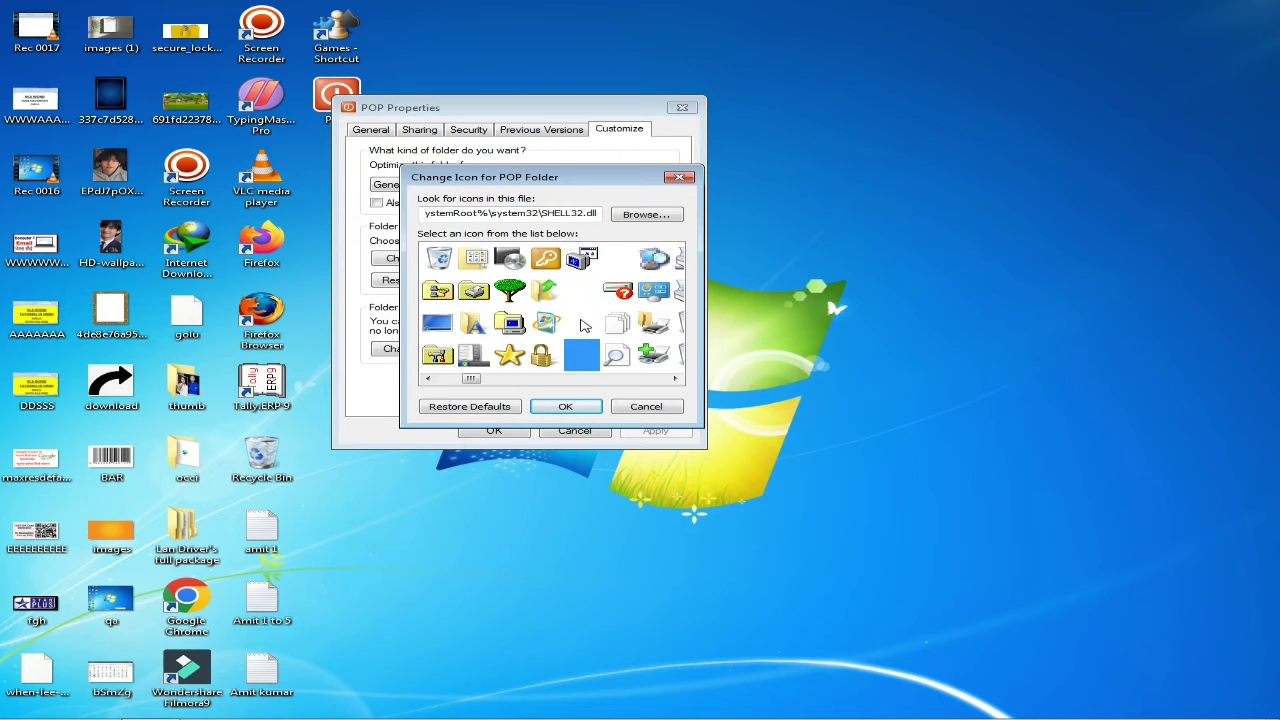
{"action": "left_click", "coordinate": [585, 325]}
{"action": "left_click", "coordinate": [576, 300]}
{"action": "left_click", "coordinate": [575, 323]}
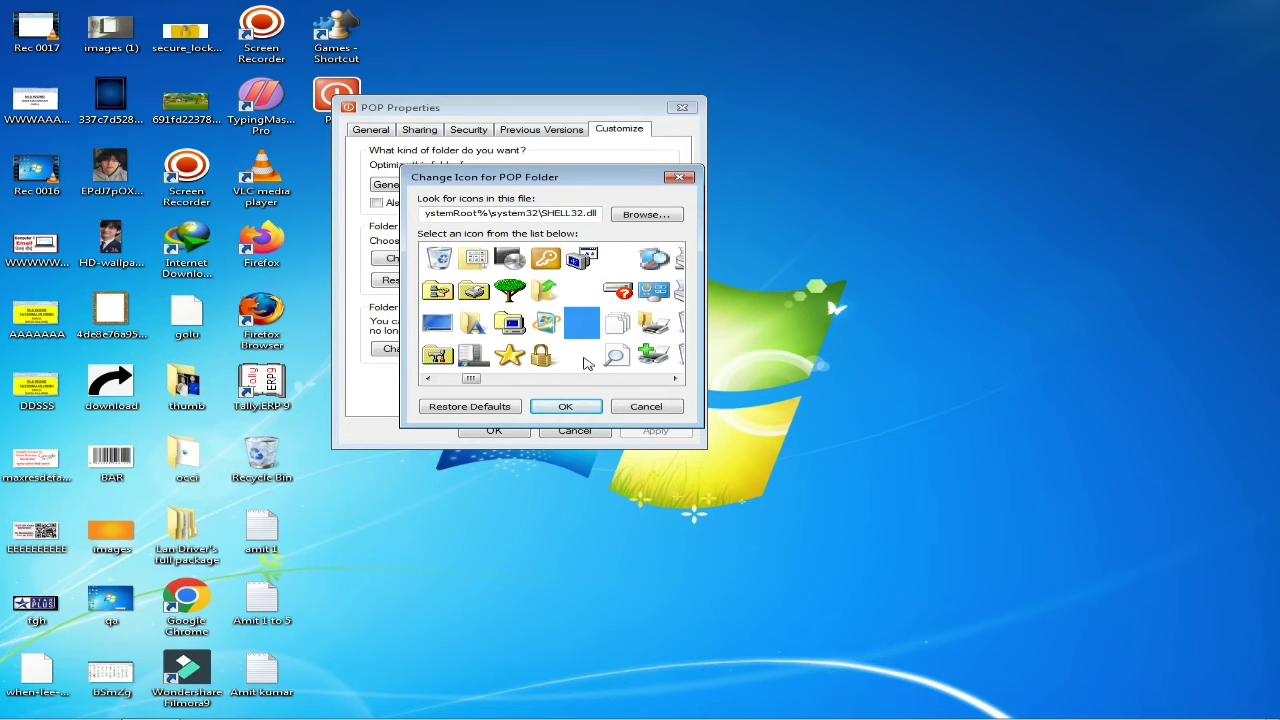
{"action": "left_click", "coordinate": [572, 407]}
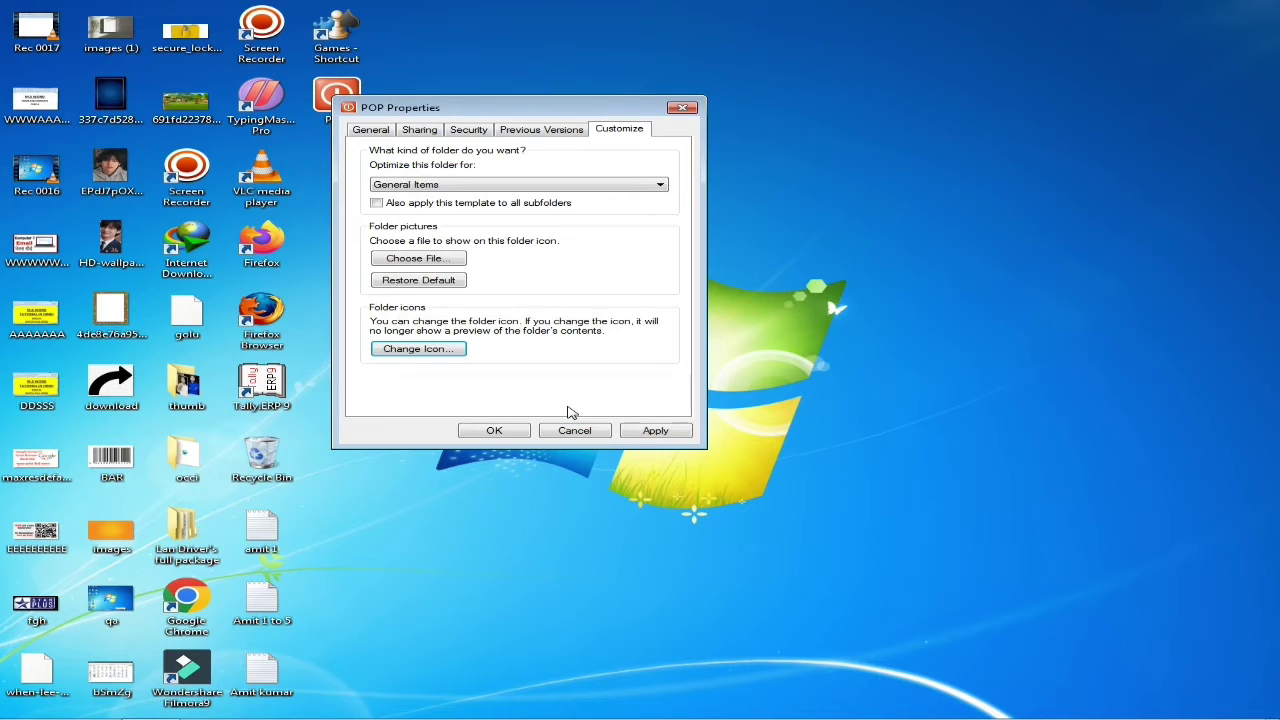
- Apply the blank icon to the POP folder and replace its name with an invisible blank character
{"action": "left_click", "coordinate": [496, 430]}
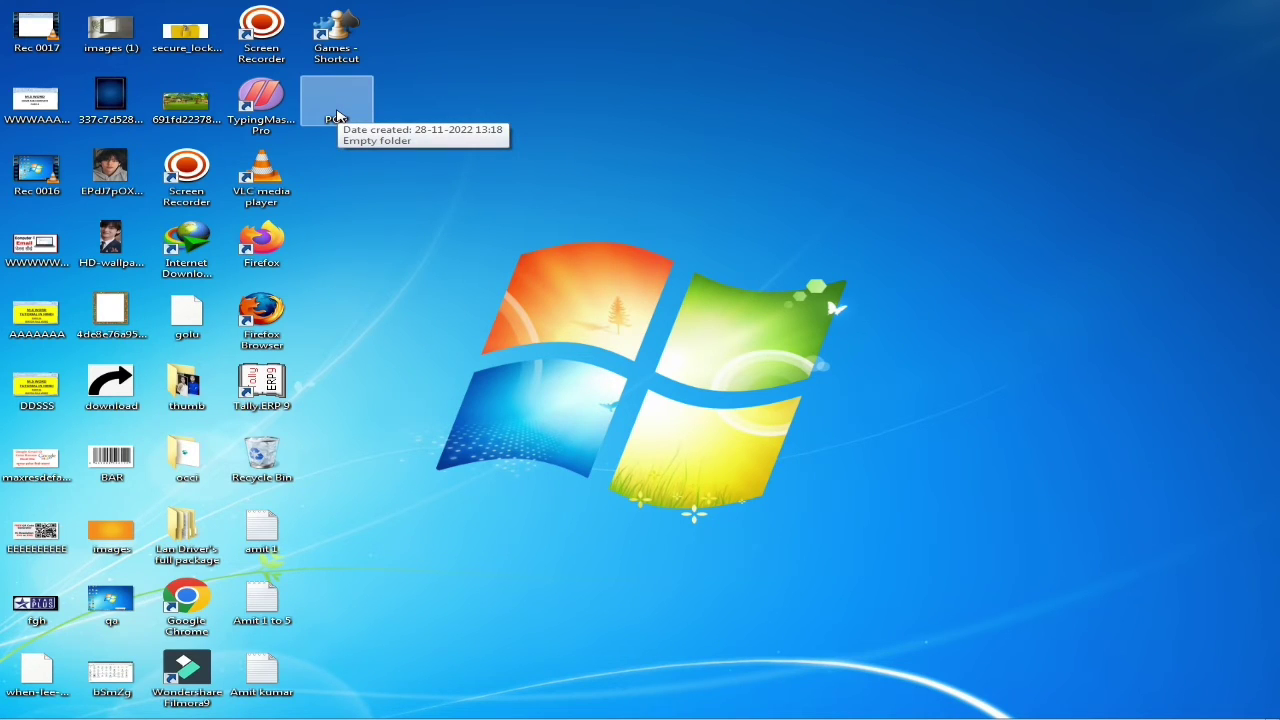
{"action": "right_click", "coordinate": [334, 106]}
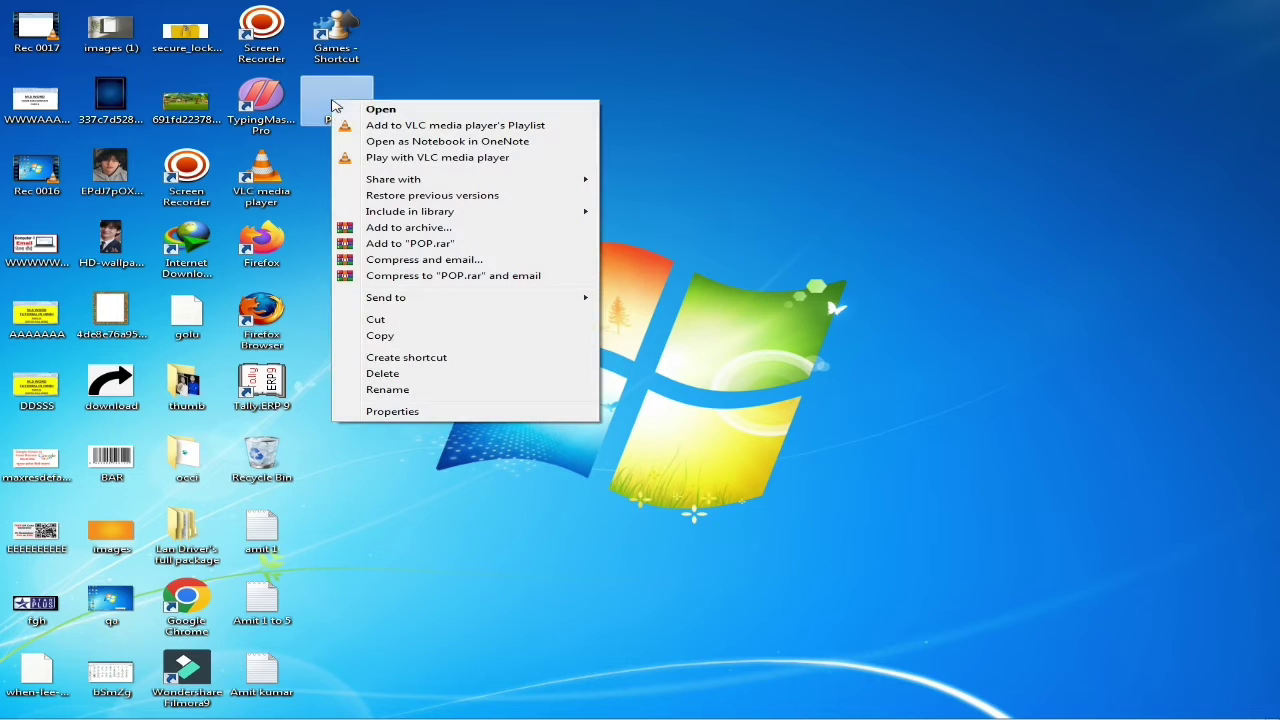
{"action": "left_click", "coordinate": [386, 389]}
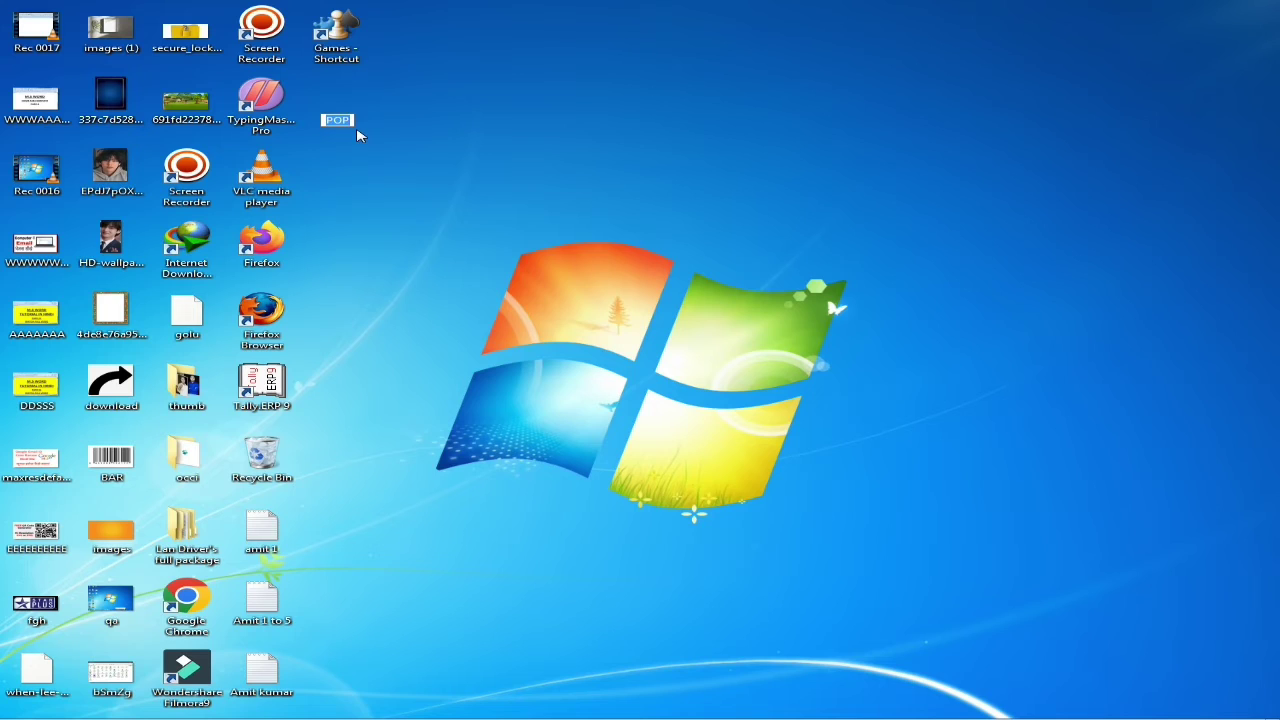
{"action": "key", "text": "BackSpace"}
{"action": "key", "text": "Return"}
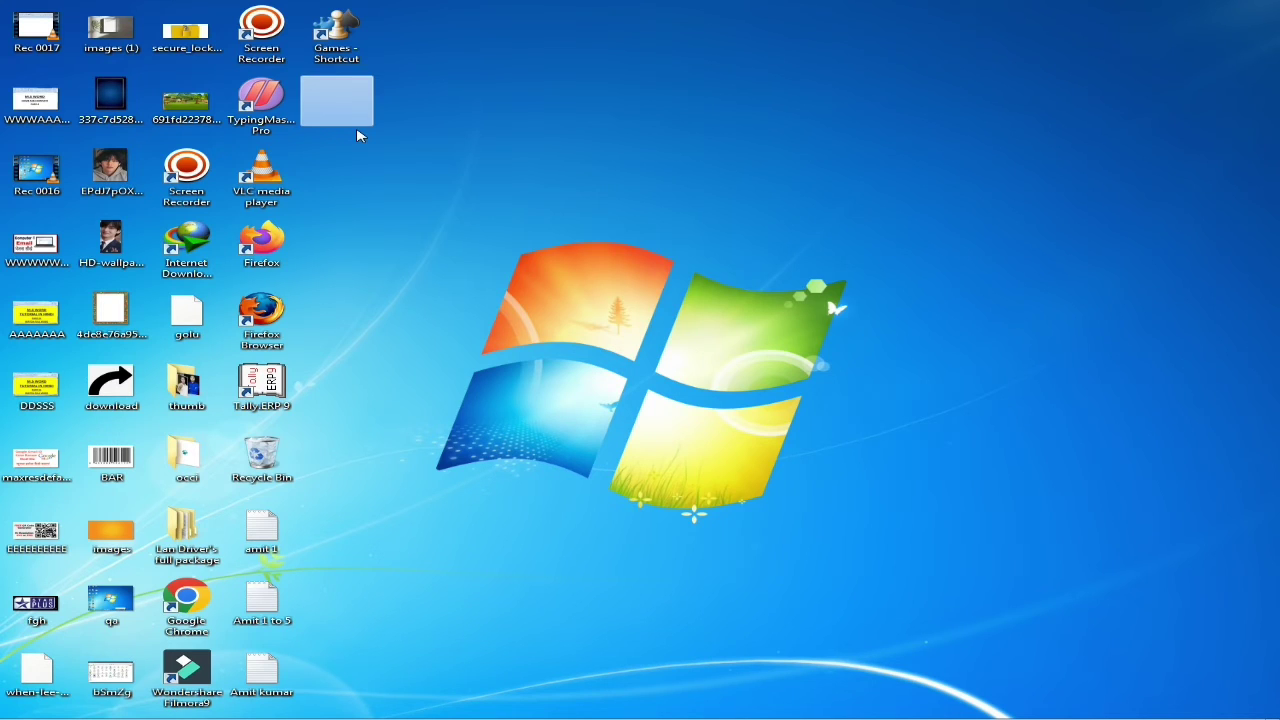
{"action": "left_click", "coordinate": [391, 205]}
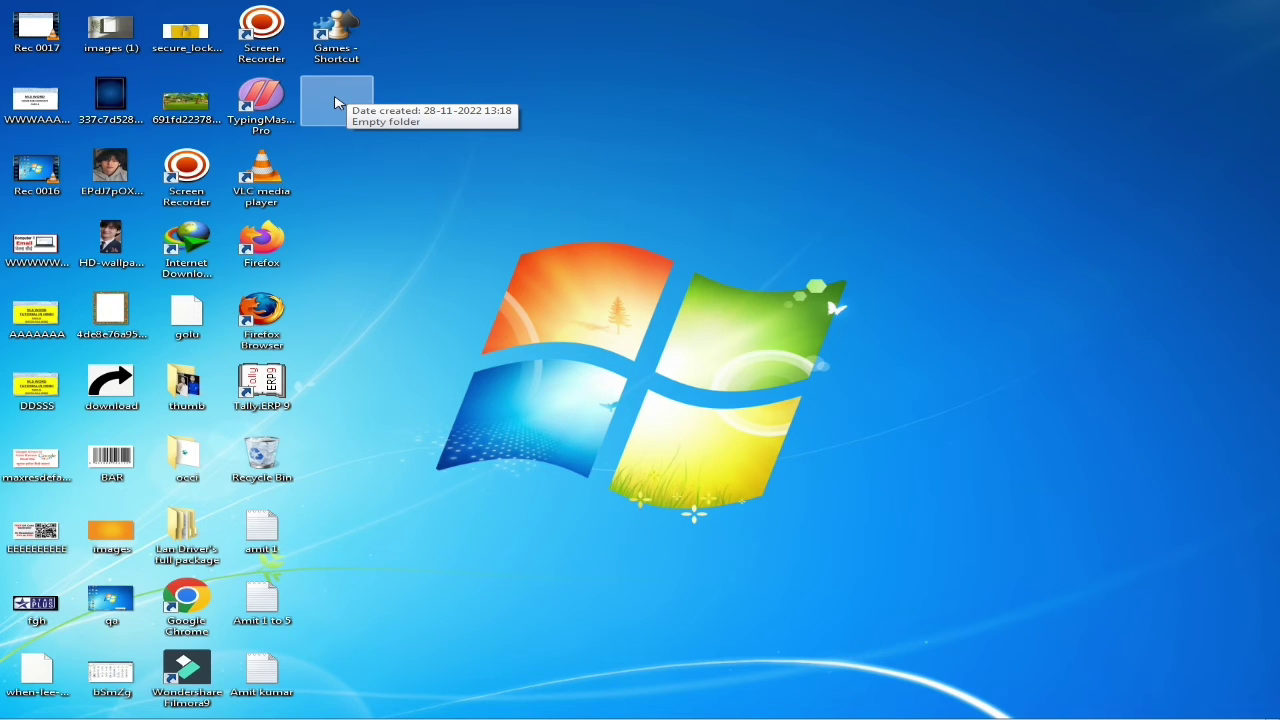
- Restore the default icon of the invisible, nameless desktop folder in its customization properties and apply the change
{"action": "right_click", "coordinate": [333, 100]}
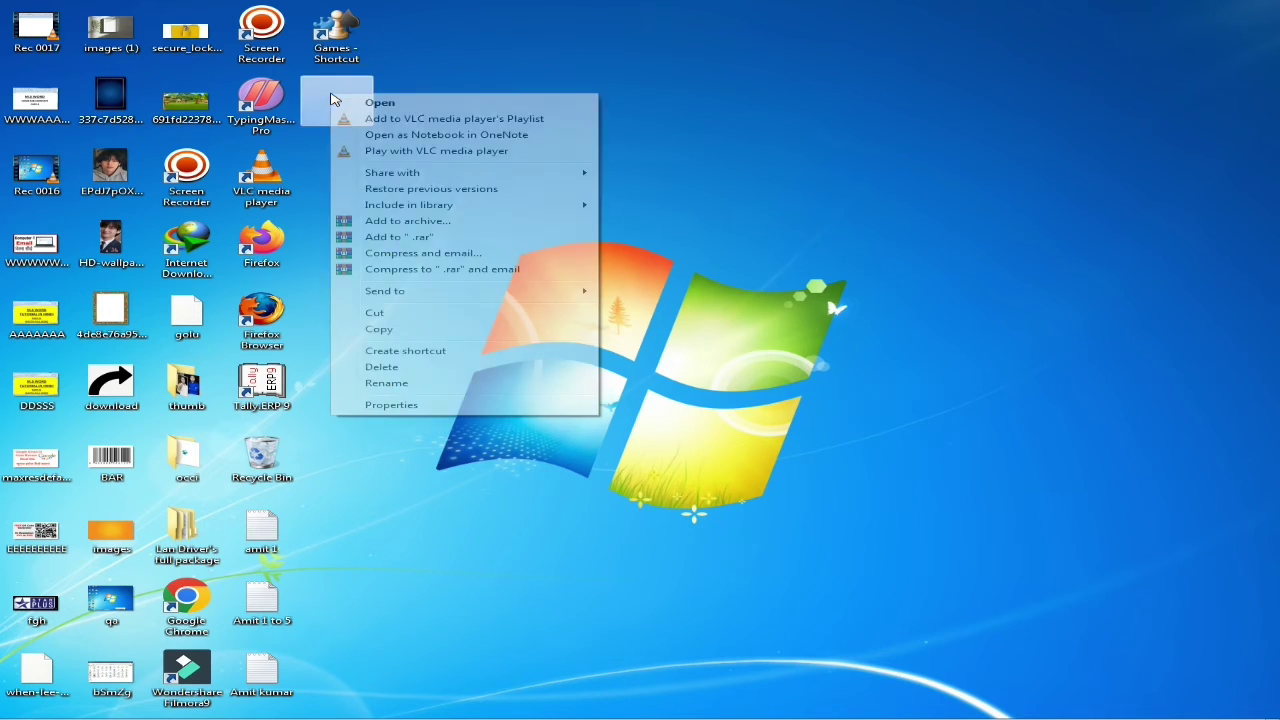
{"action": "left_click", "coordinate": [393, 406]}
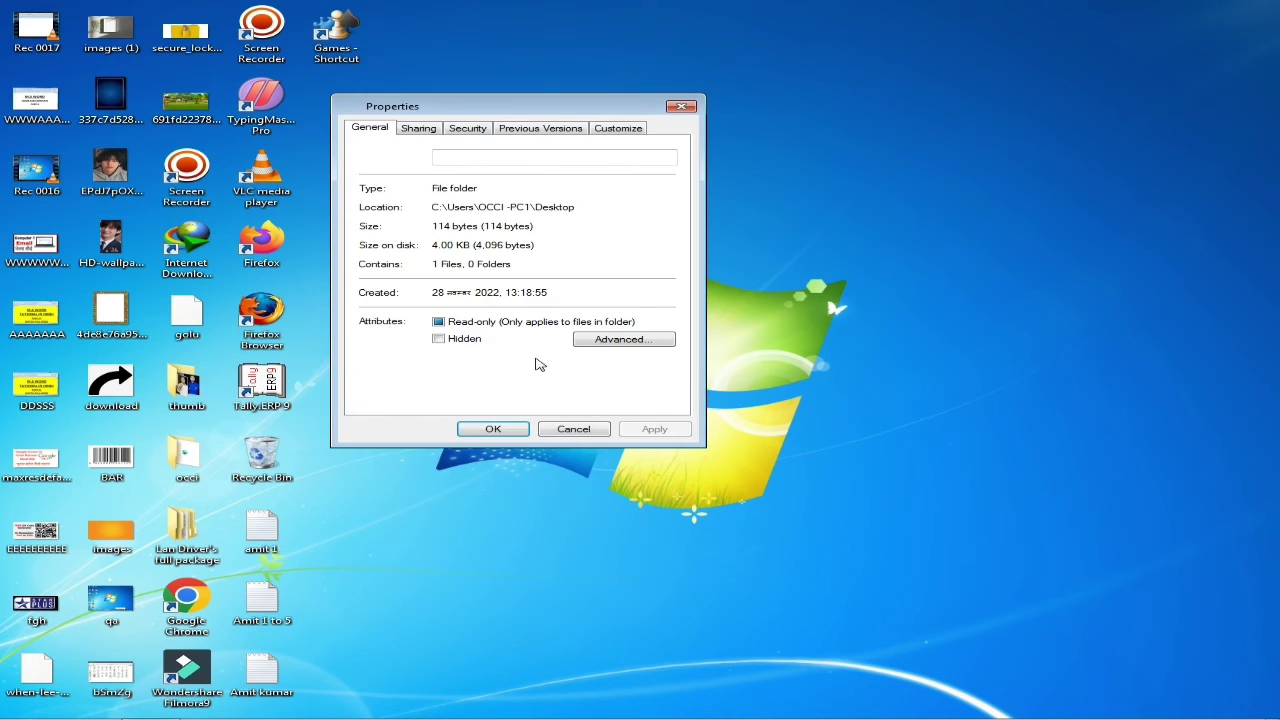
{"action": "left_click", "coordinate": [624, 135]}
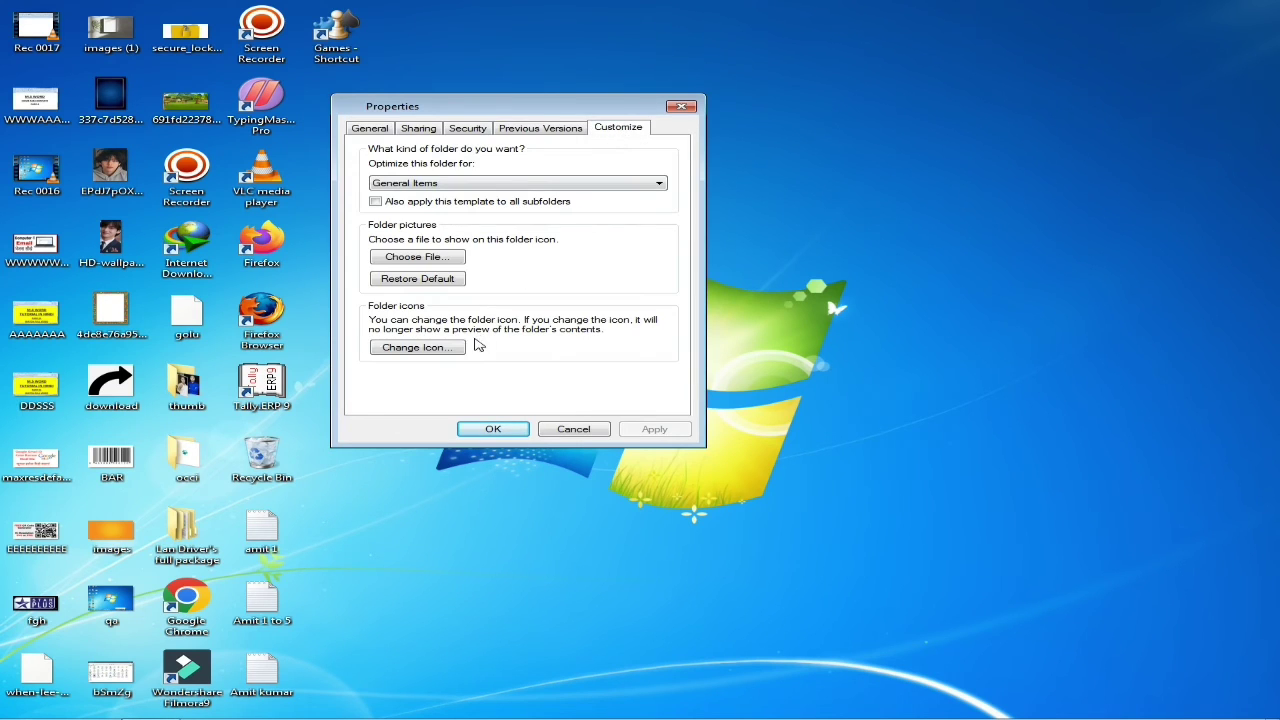
{"action": "left_click", "coordinate": [425, 350]}
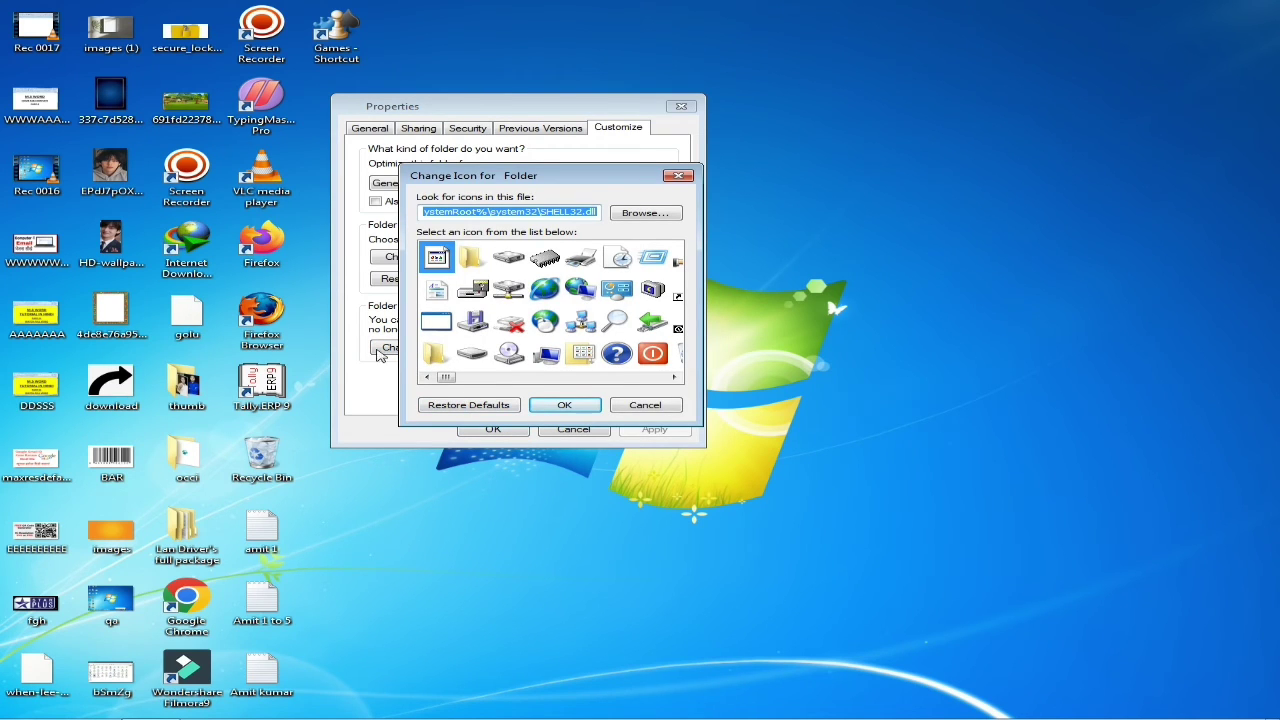
{"action": "left_click", "coordinate": [441, 405]}
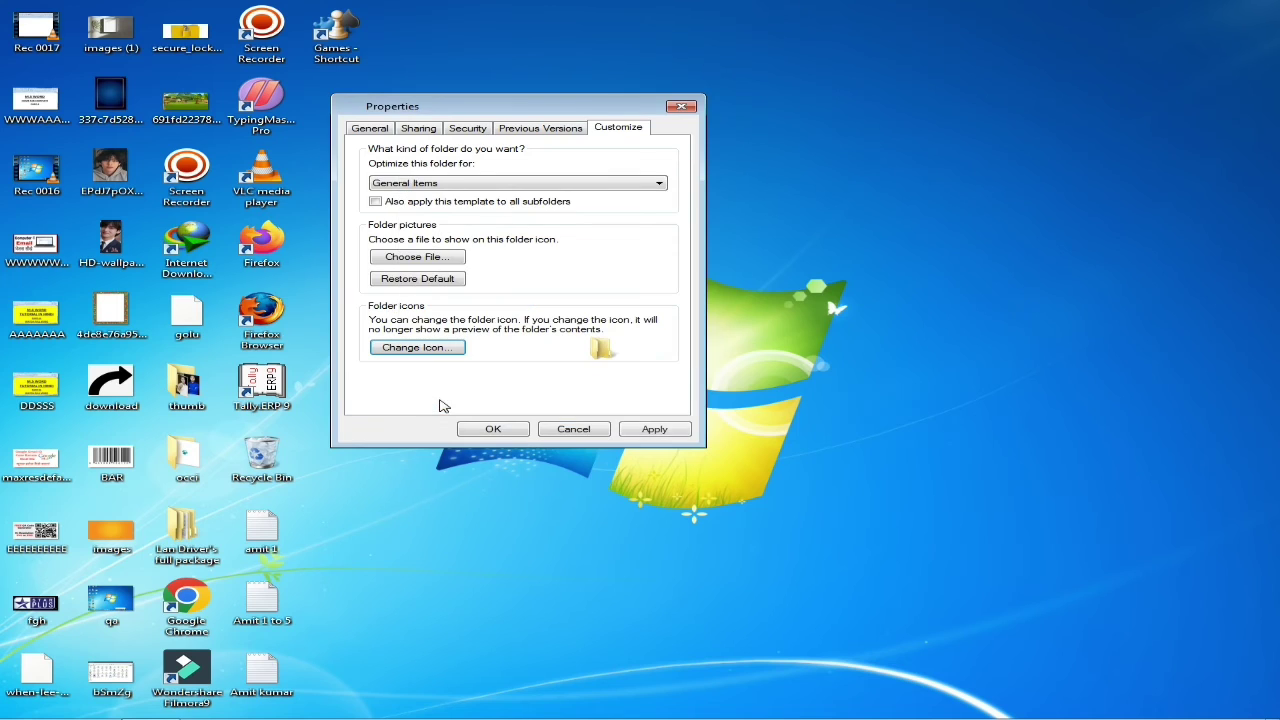
{"action": "left_click", "coordinate": [490, 428]}
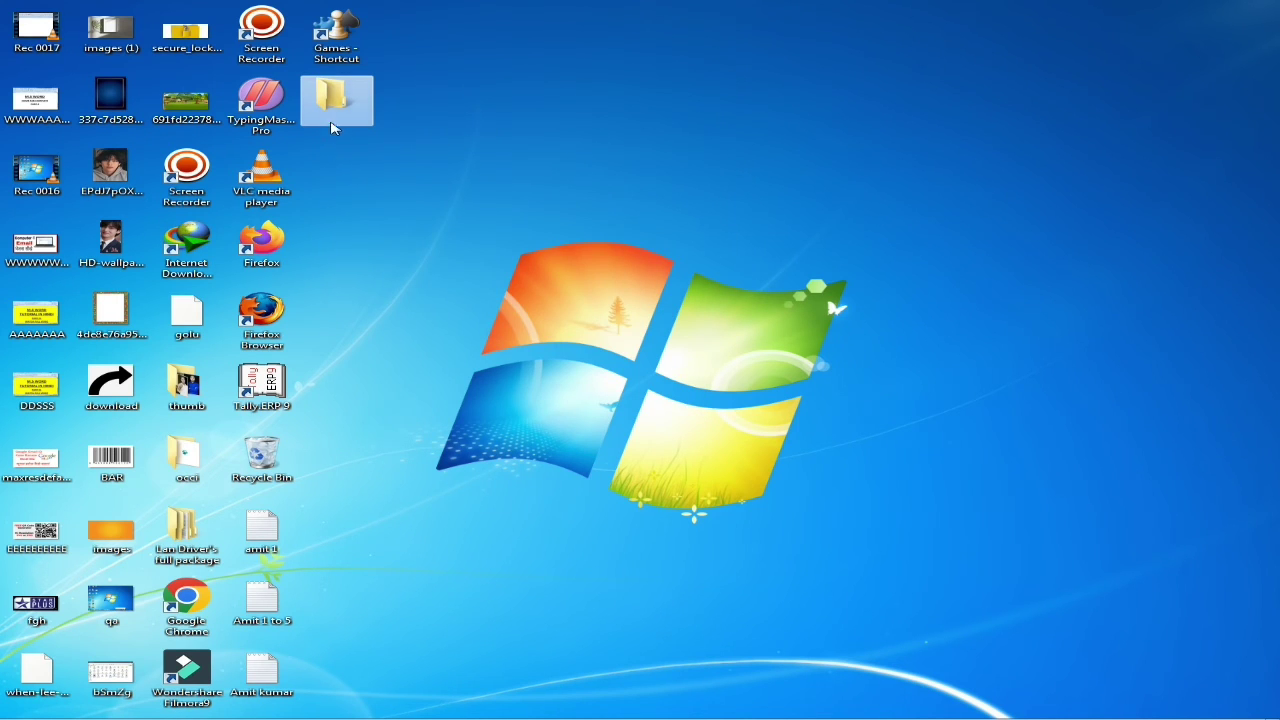
- Rename the nameless desktop folder as POP
{"action": "right_click", "coordinate": [331, 111]}
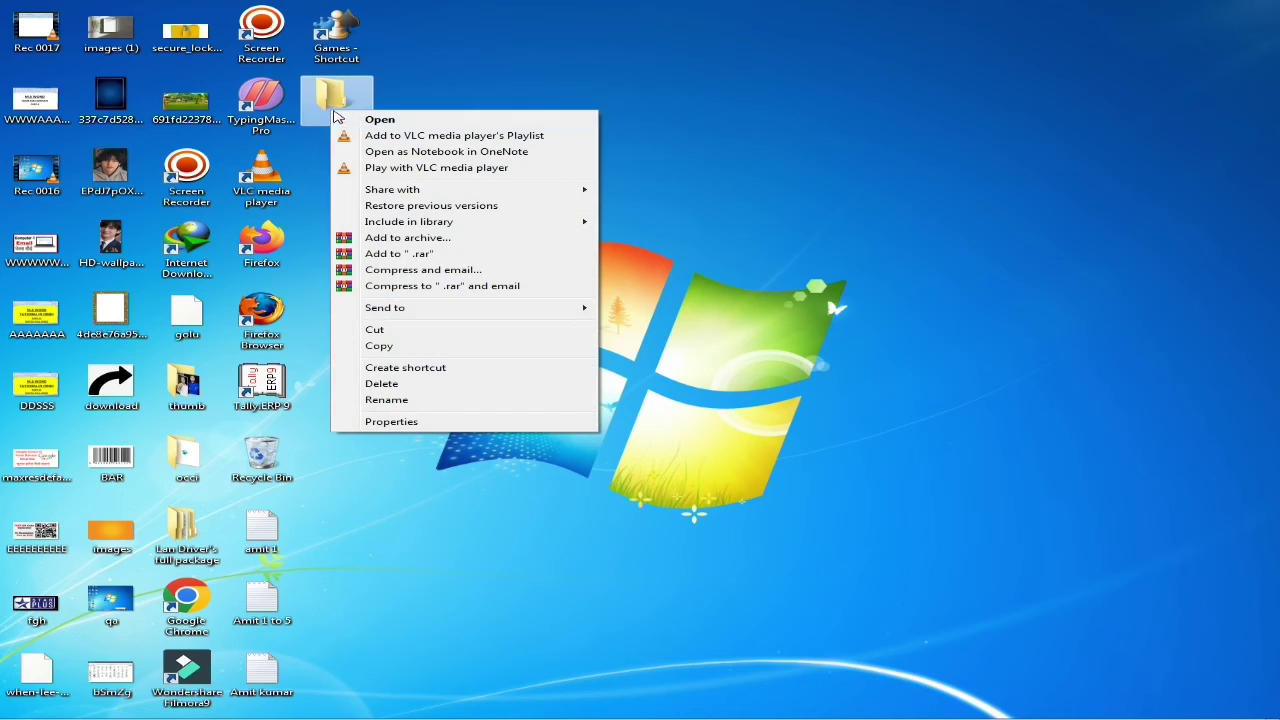
{"action": "left_click", "coordinate": [406, 400]}
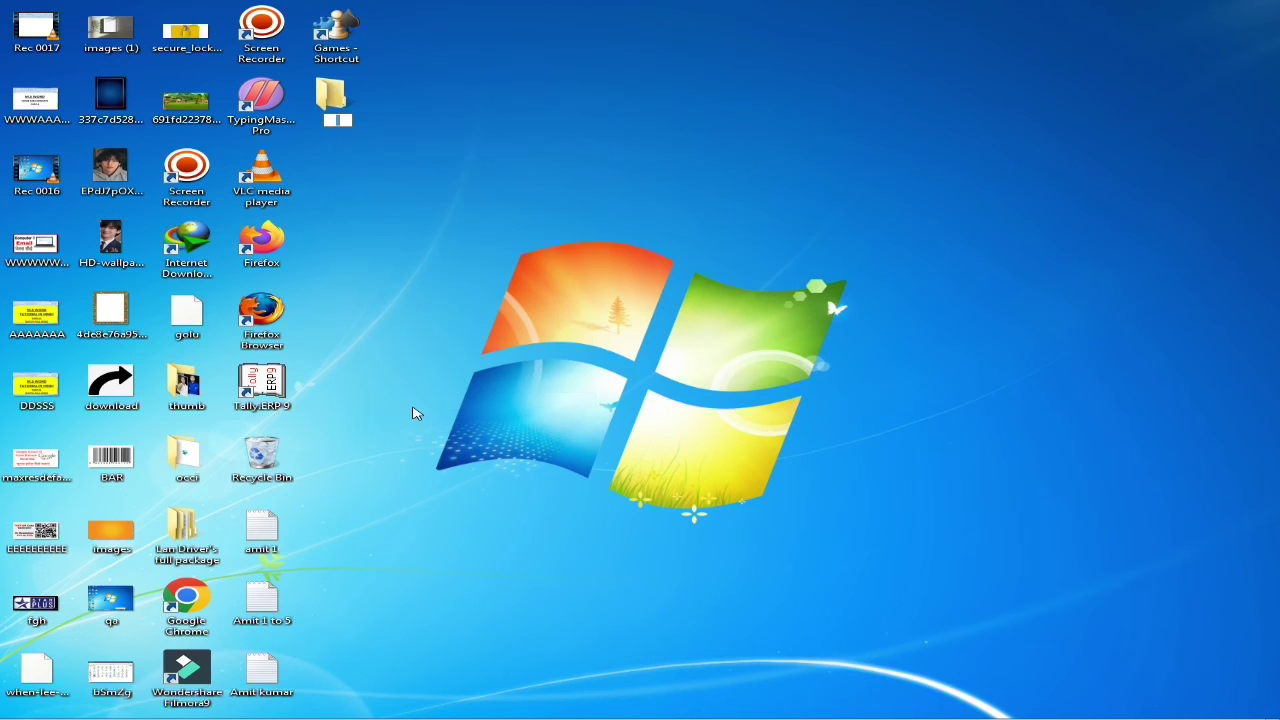
{"action": "type", "text": "POP"}
{"action": "key", "text": "Return"}
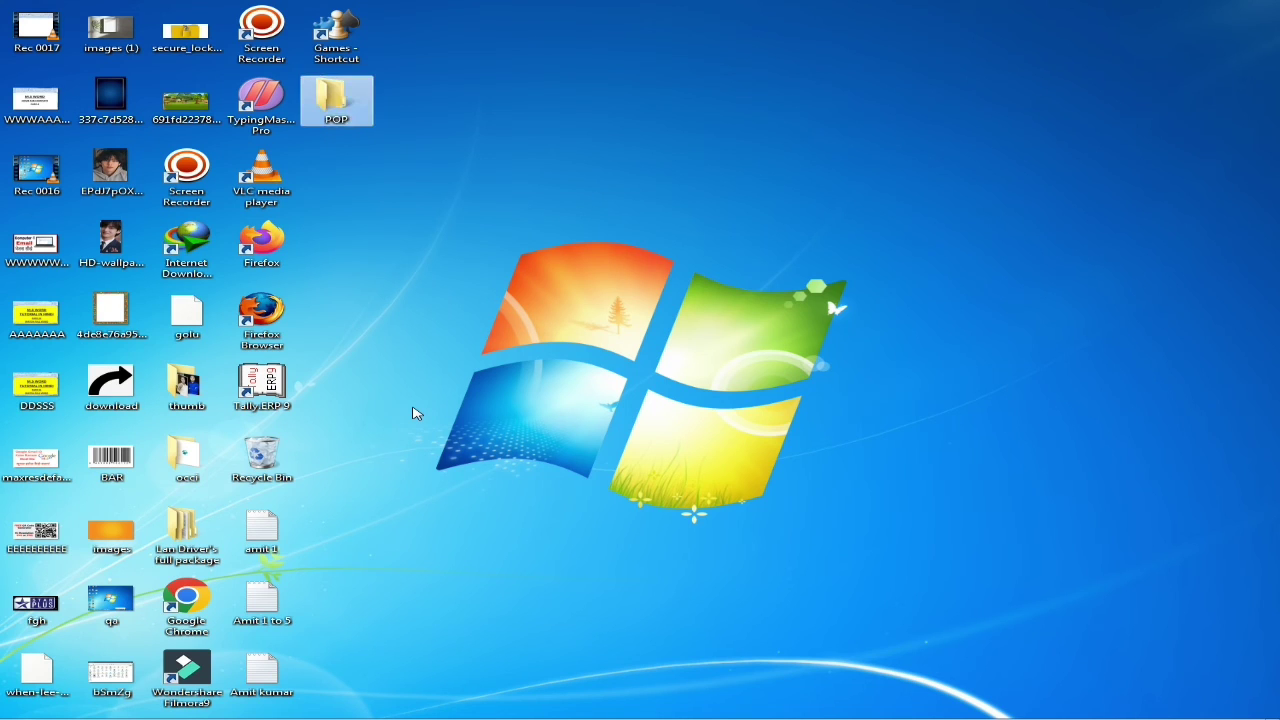